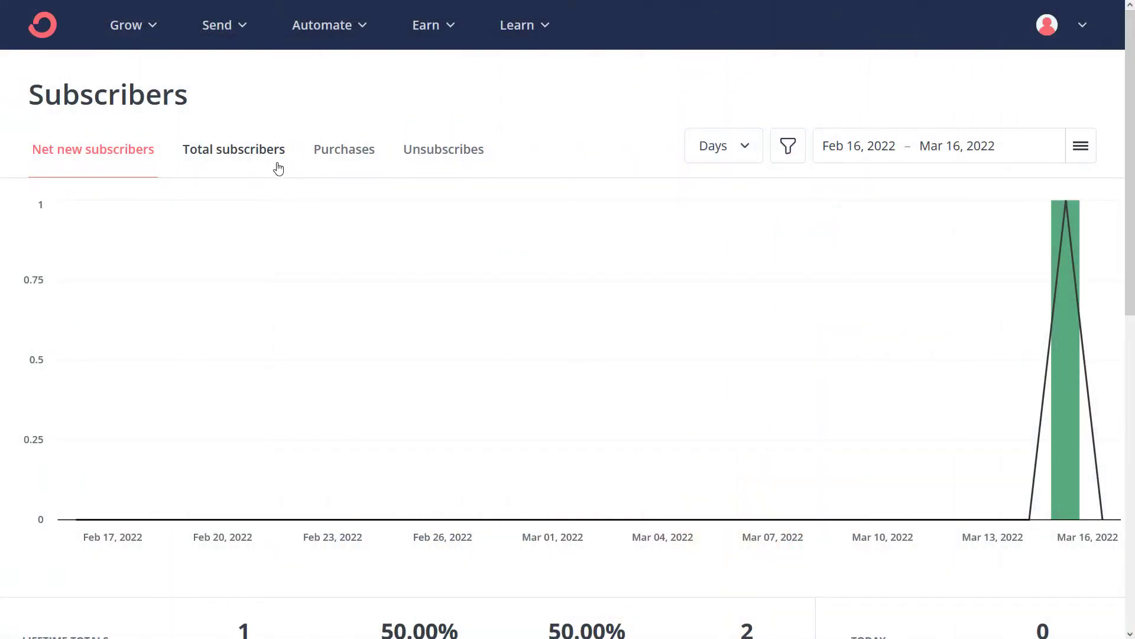
# - Go to Grow > Landing Pages & Forms and scroll down to the form cards such as First Form
pyautogui.click(154, 30)
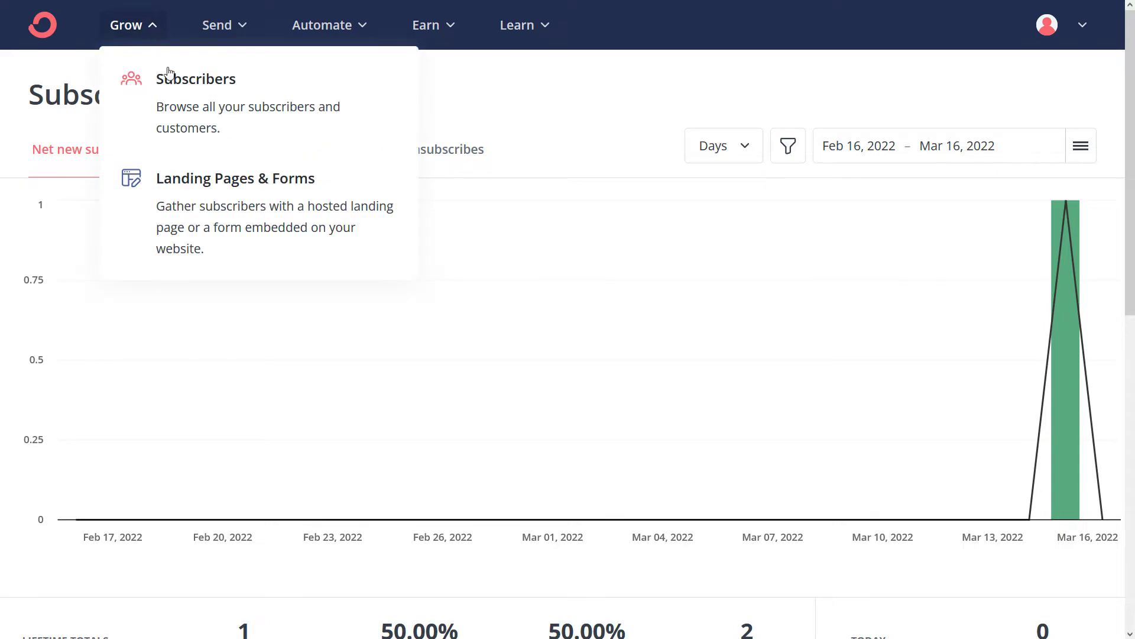
pyautogui.click(241, 212)
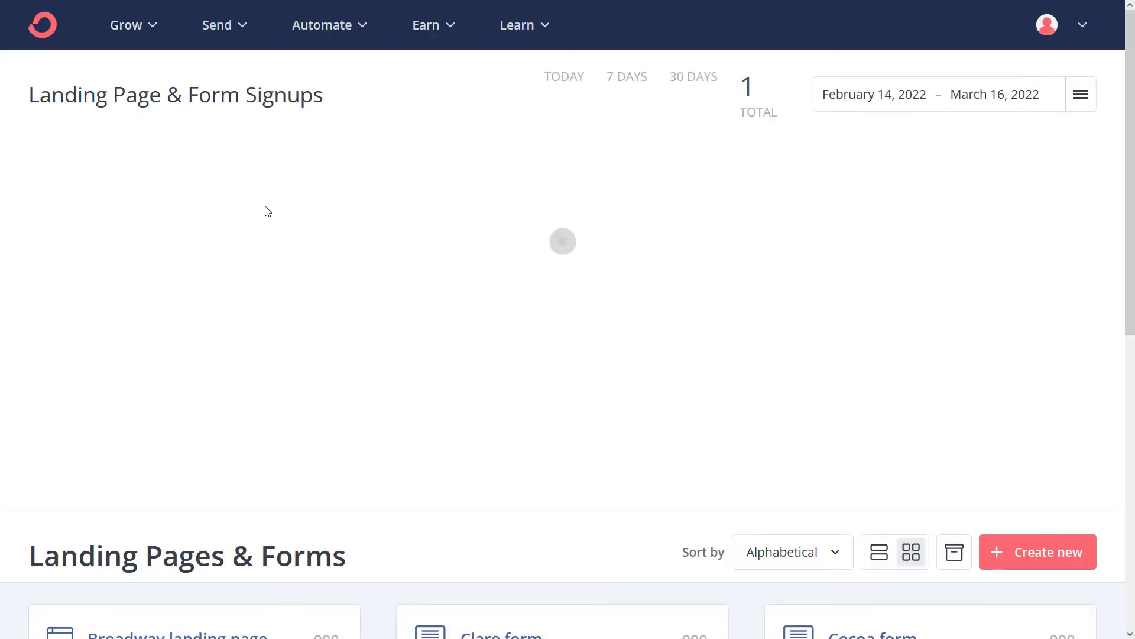
pyautogui.scroll(-5, 453, 275)
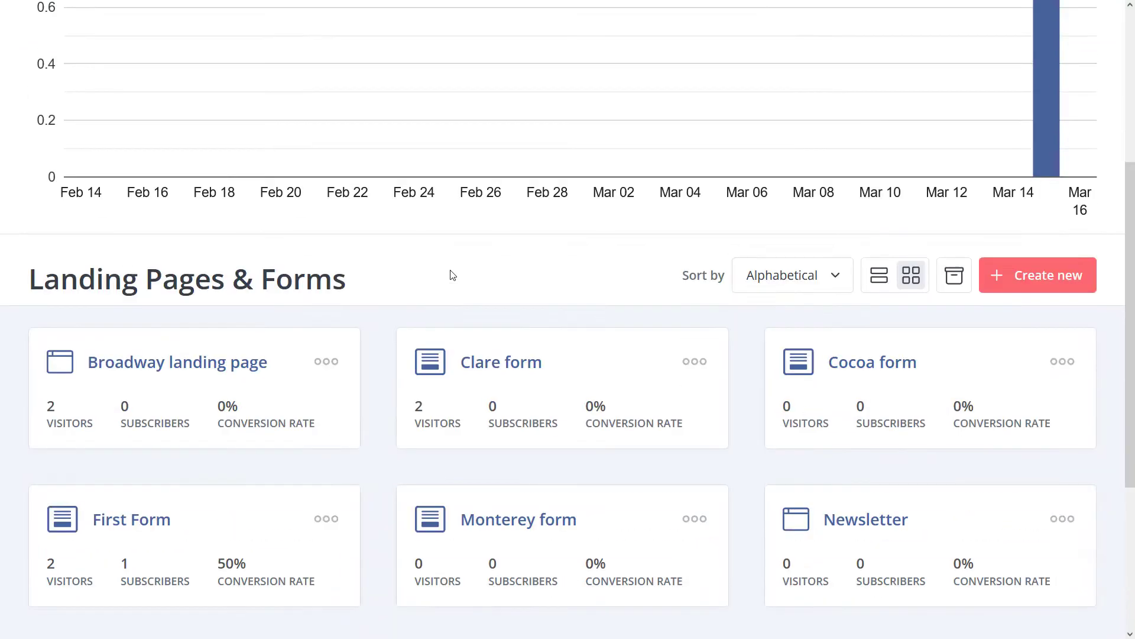
# - Create a new Modal-format form built from the Poplar template
pyautogui.click(1058, 286)
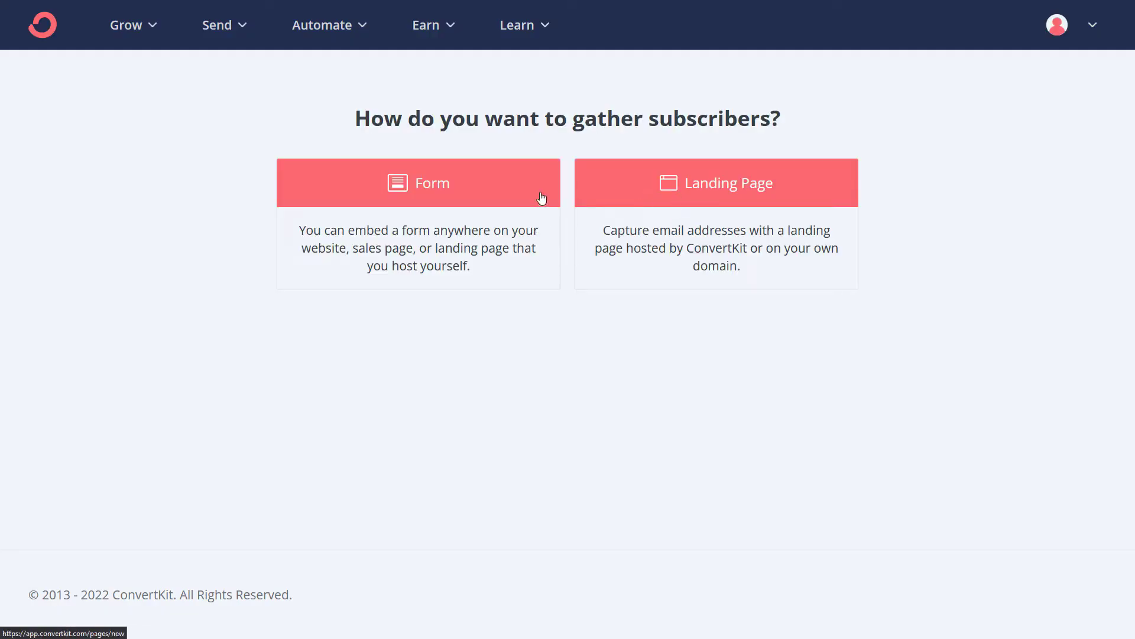
pyautogui.click(451, 197)
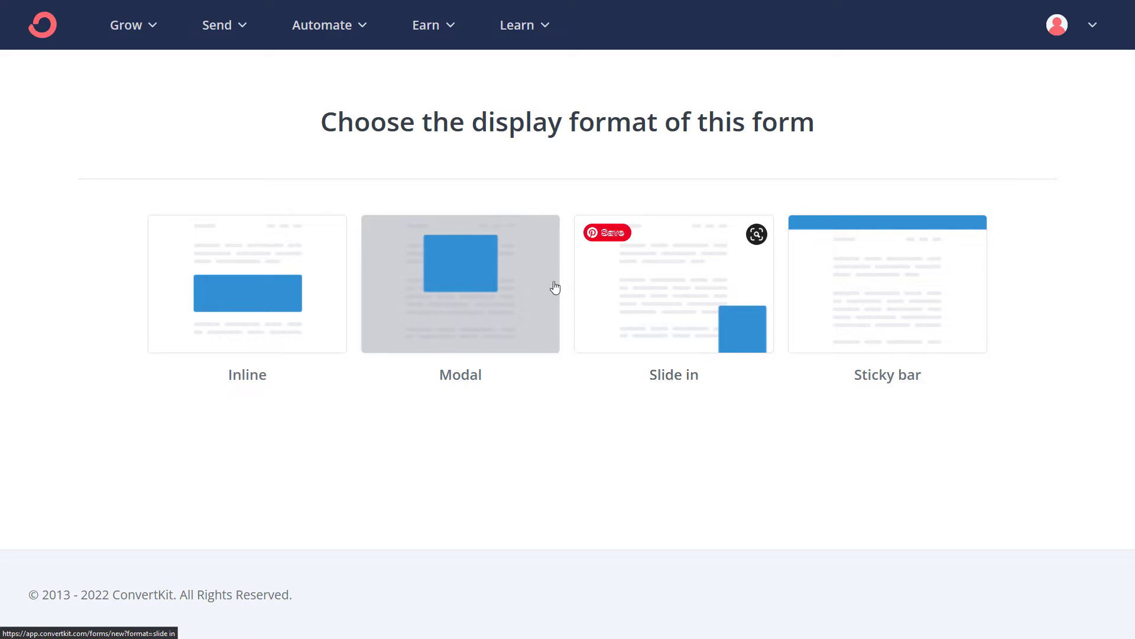
pyautogui.click(476, 281)
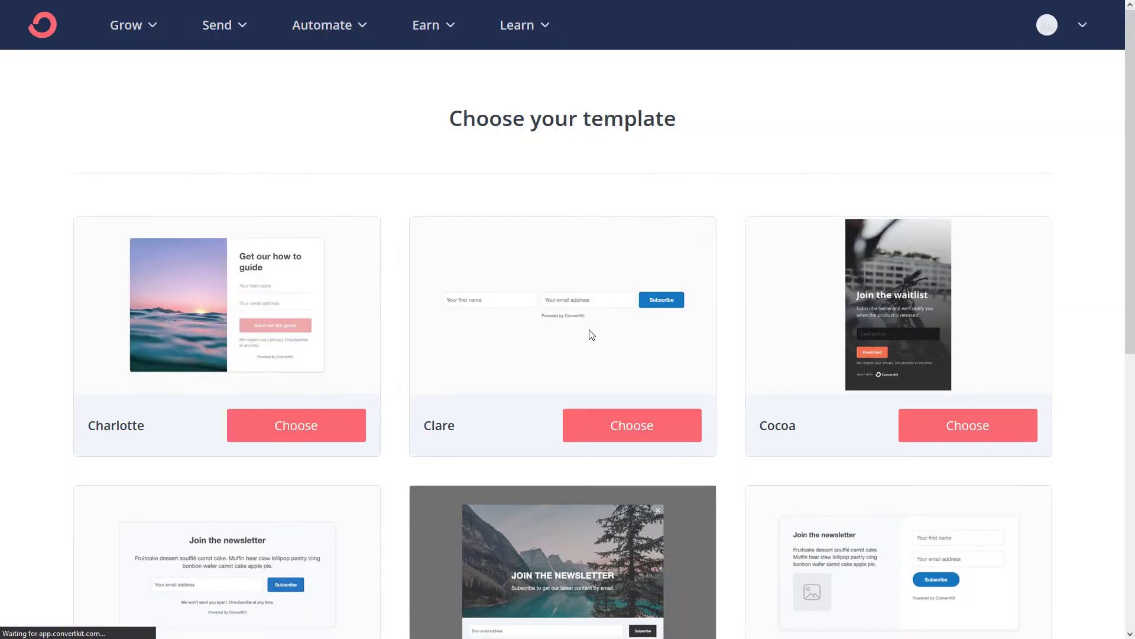
pyautogui.moveTo(1133, 166); pyautogui.dragTo(1132, 488)
pyautogui.scroll(1, 680, 494)
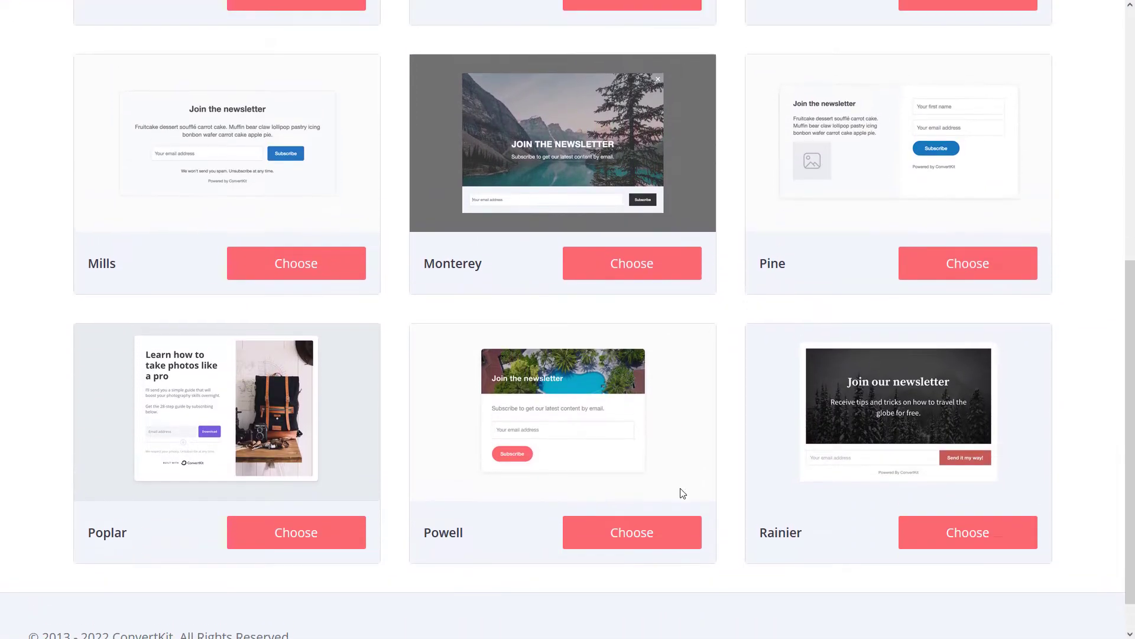
pyautogui.moveTo(242, 386)
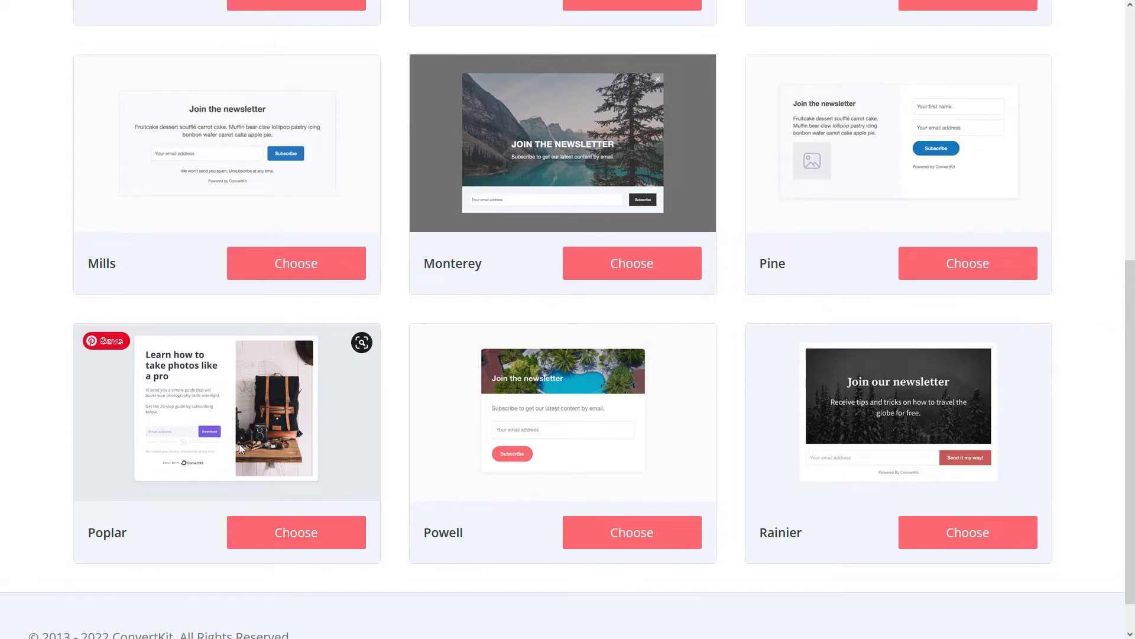
pyautogui.click(279, 539)
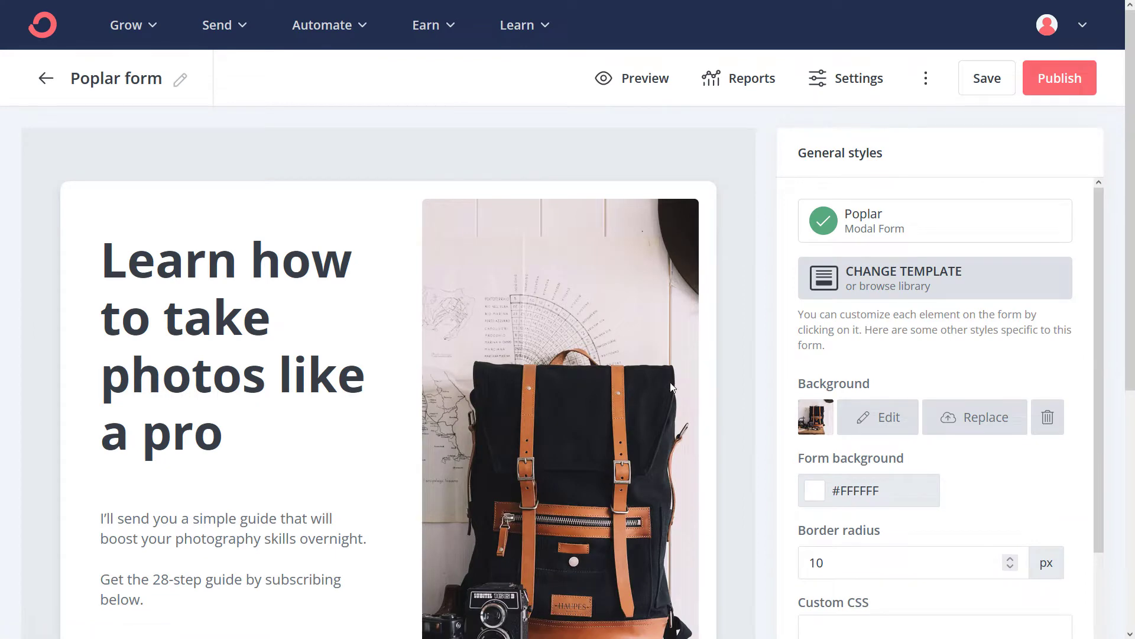
# - Review the Poplar form, then bring up its Form Settings showing 5-second Timing
pyautogui.scroll(-3, 605, 374)
pyautogui.scroll(3, 596, 376)
pyautogui.click(852, 78)
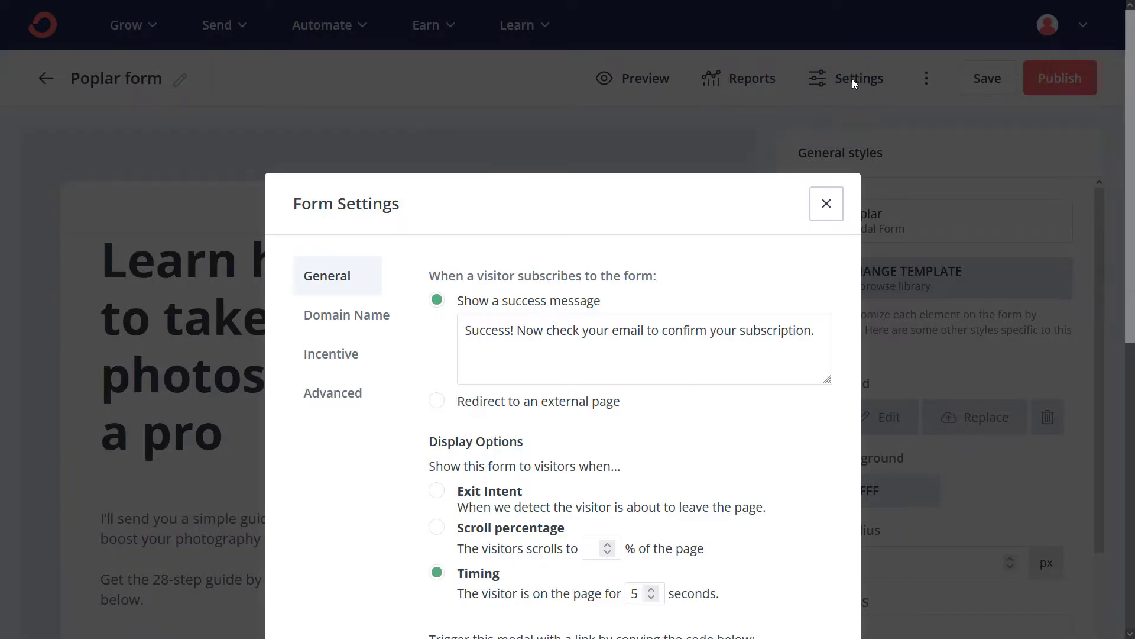
pyautogui.scroll(-2, 754, 189)
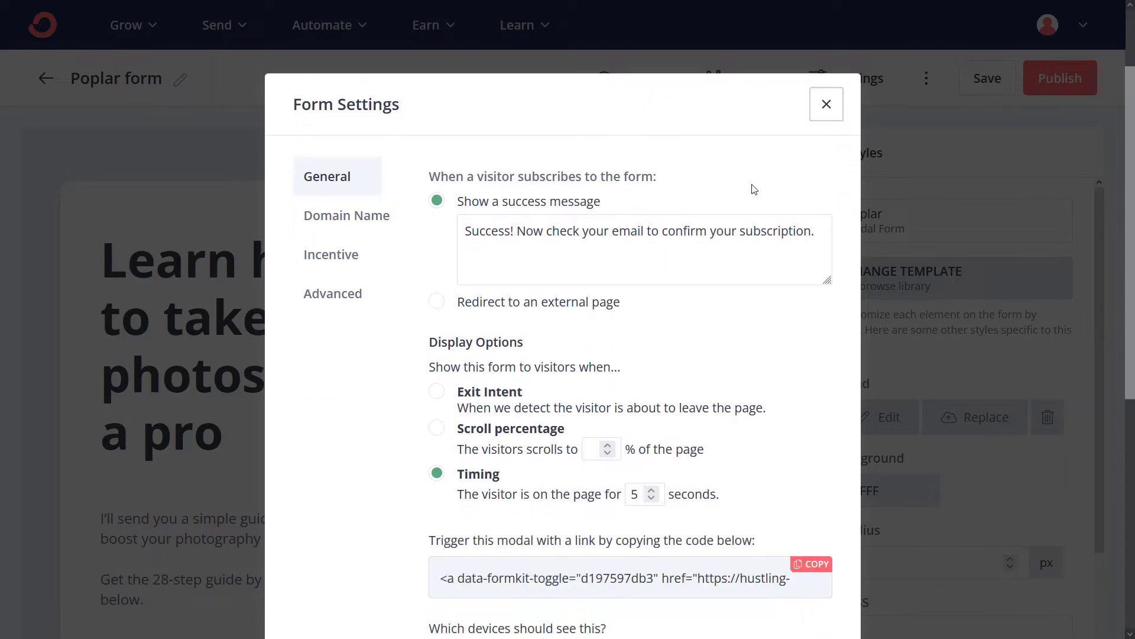
pyautogui.click(330, 260)
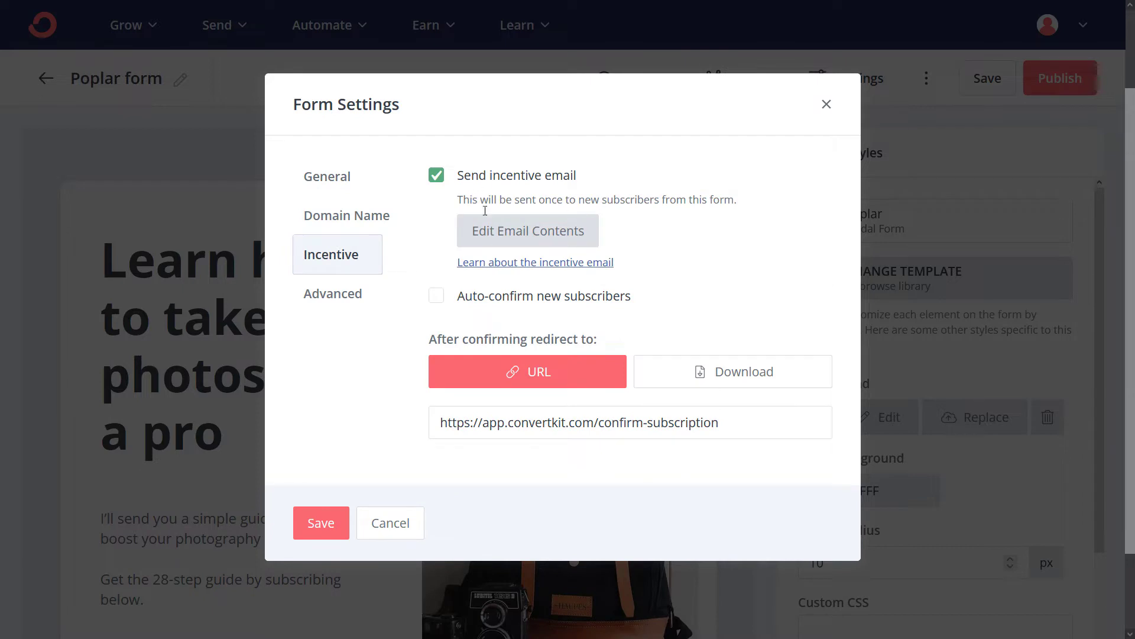
pyautogui.click(736, 380)
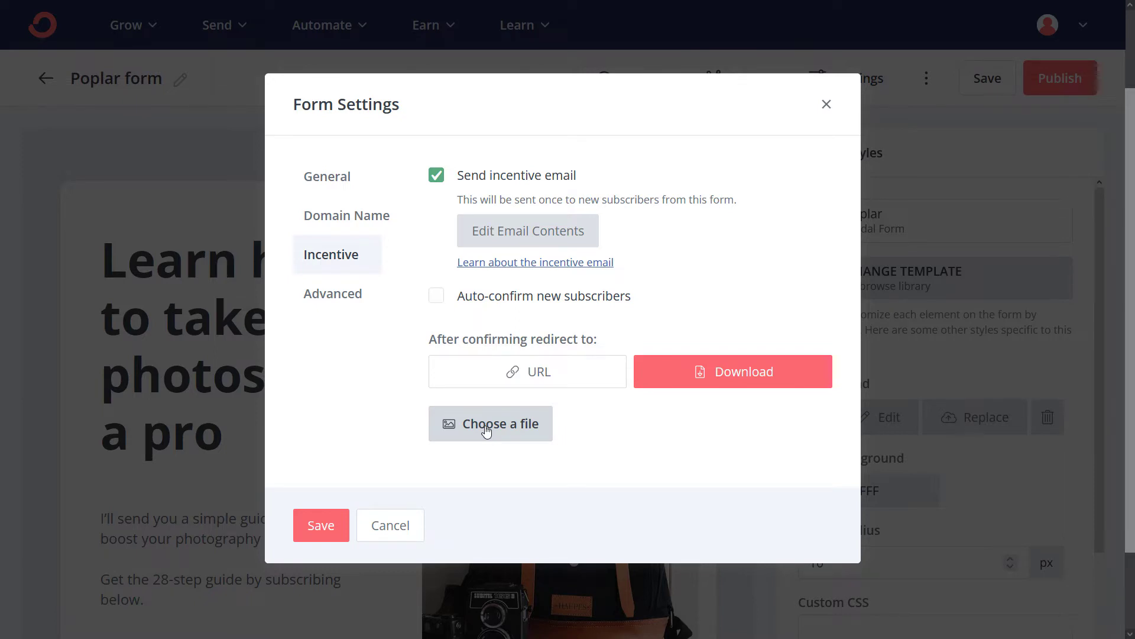
pyautogui.click(489, 380)
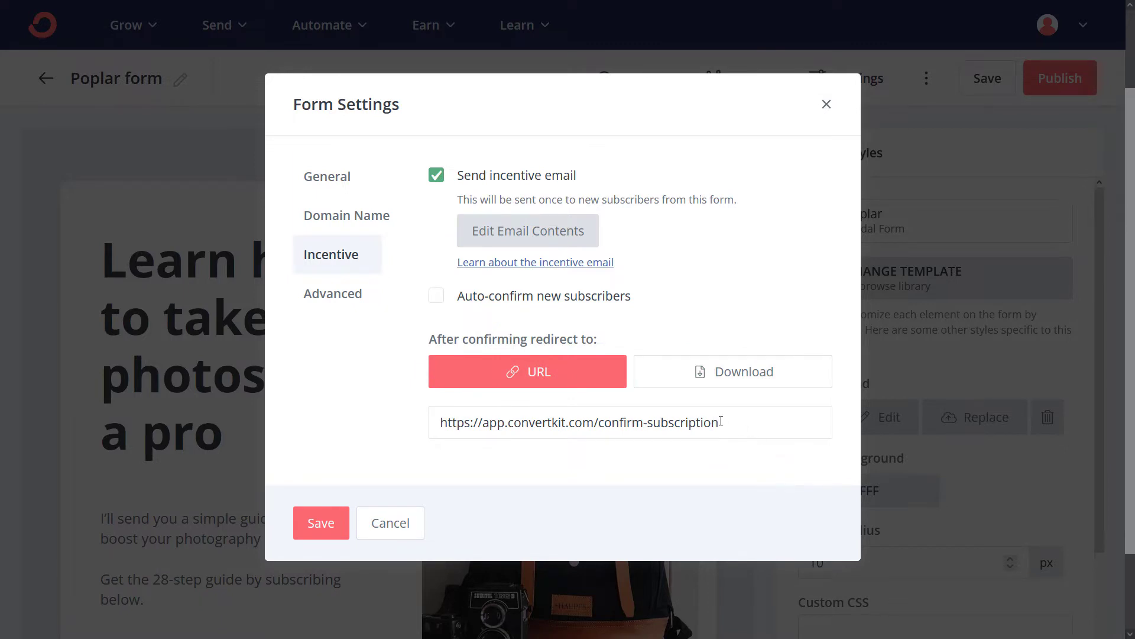
pyautogui.click(346, 186)
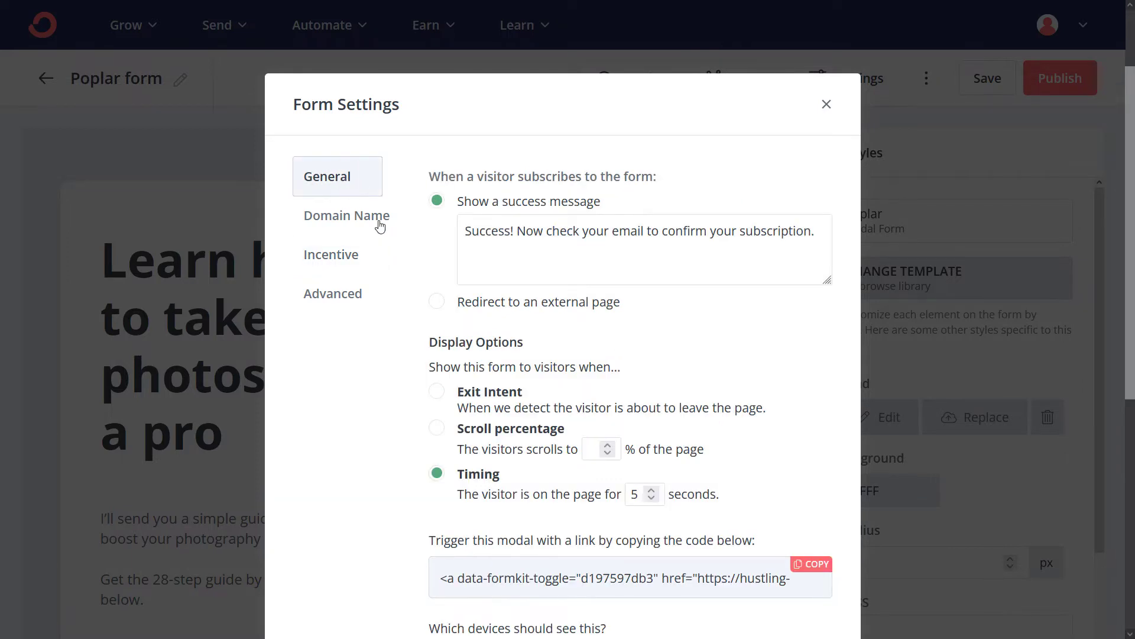
# - Keep the Poplar popup targeted at All Devices
pyautogui.scroll(-2, 703, 292)
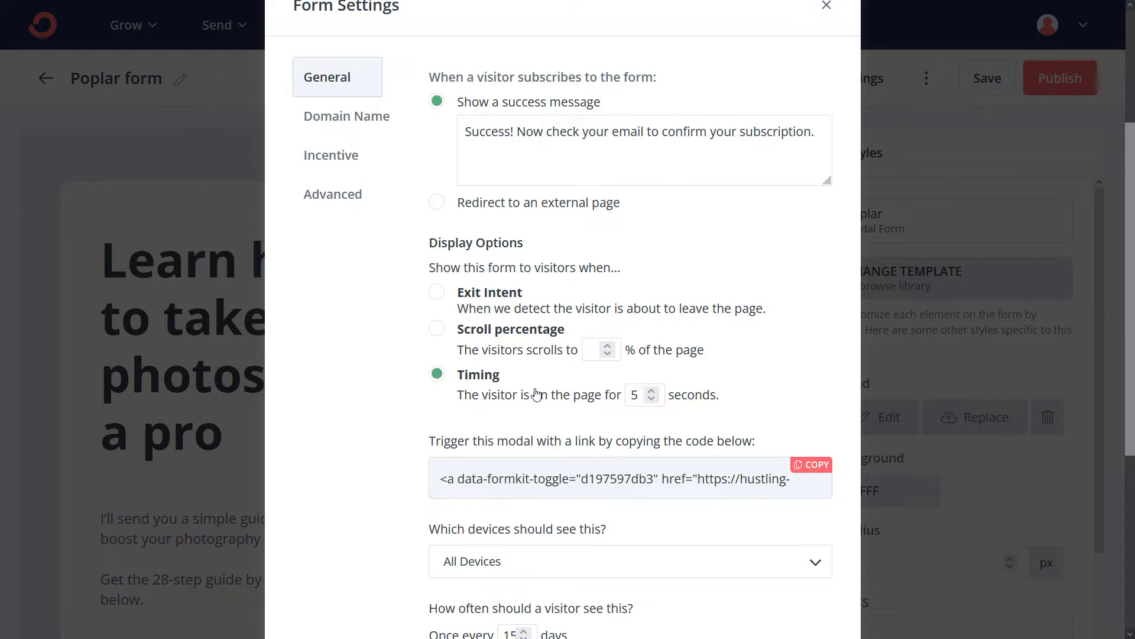
pyautogui.scroll(-2, 524, 352)
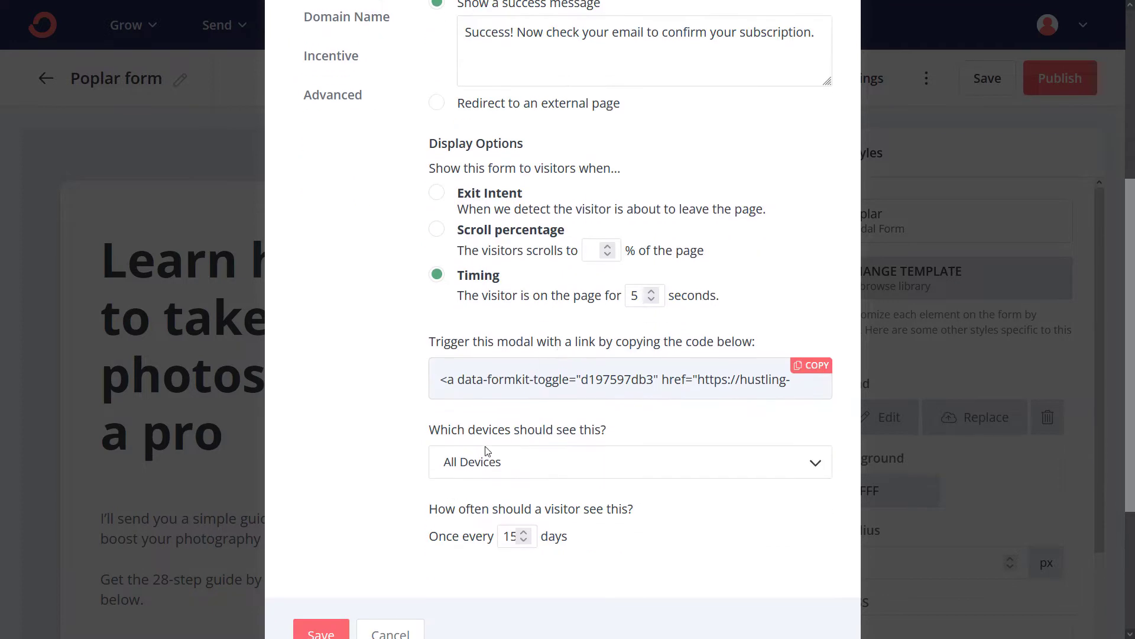
pyautogui.click(517, 474)
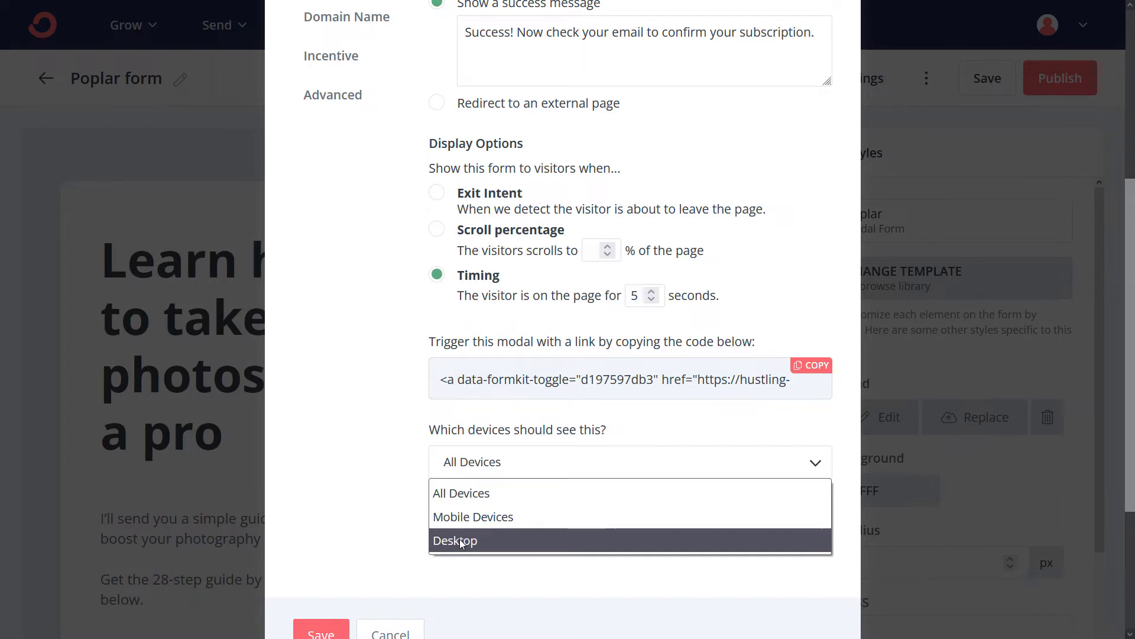
pyautogui.click(538, 569)
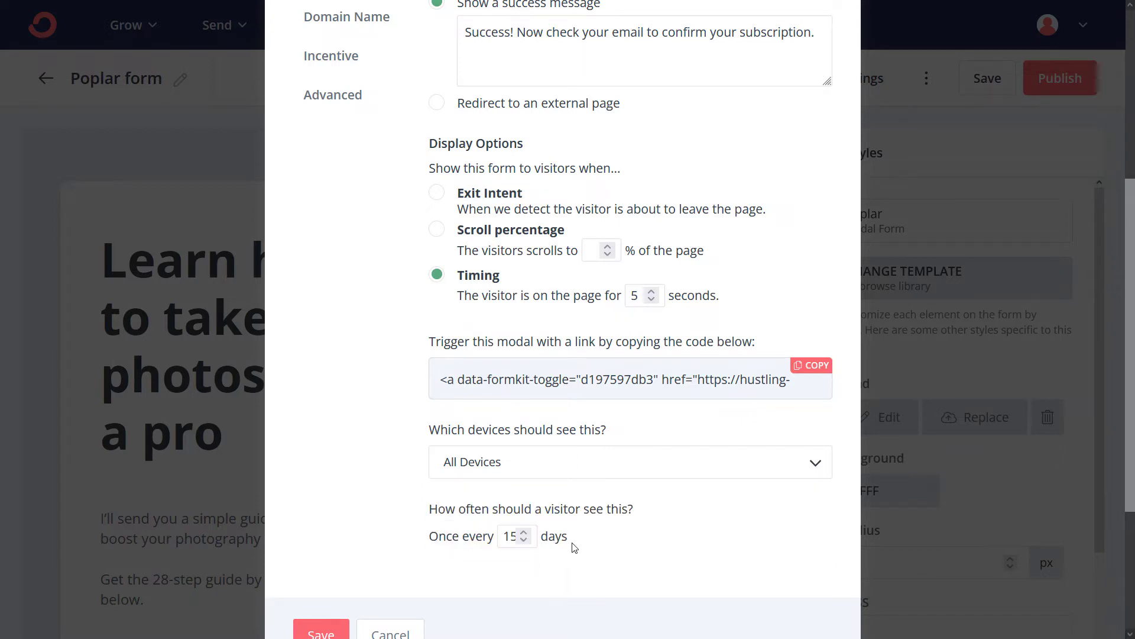
# - Lower the once-every-15-days repeat interval with the days spinner
pyautogui.doubleClick(507, 536)
pyautogui.moveTo(509, 536); pyautogui.dragTo(486, 537)
pyautogui.click(486, 537)
pyautogui.click(524, 540)
pyautogui.click(524, 540)
pyautogui.scroll(5, 637, 419)
pyautogui.scroll(-2, 637, 419)
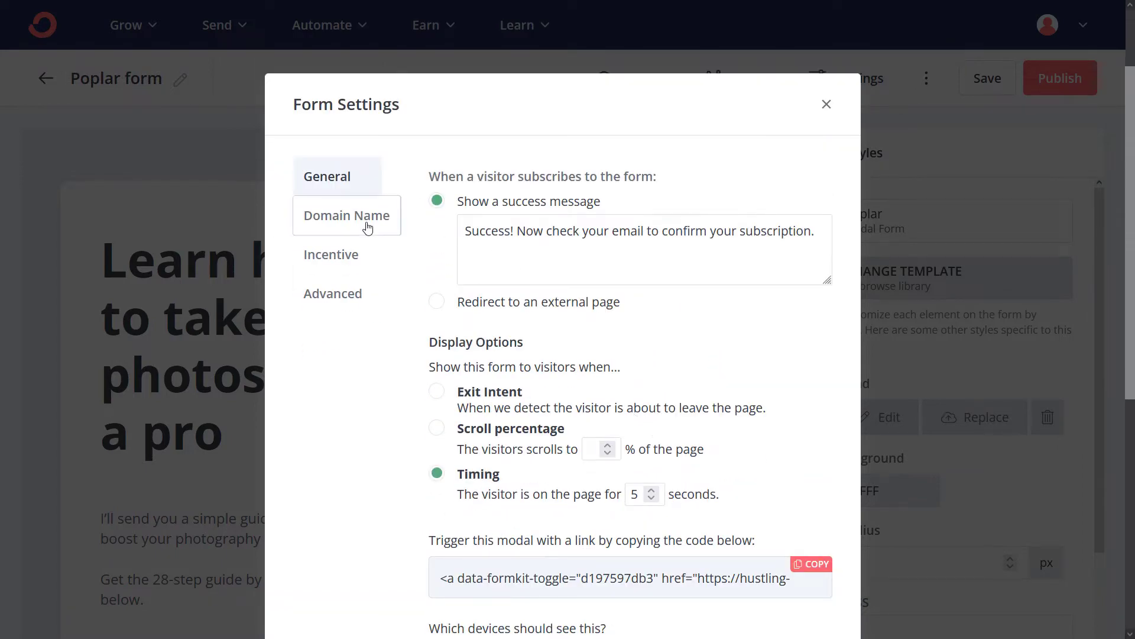
# - Review the Domain Name and Advanced settings, then save the form settings
pyautogui.click(367, 226)
pyautogui.click(333, 306)
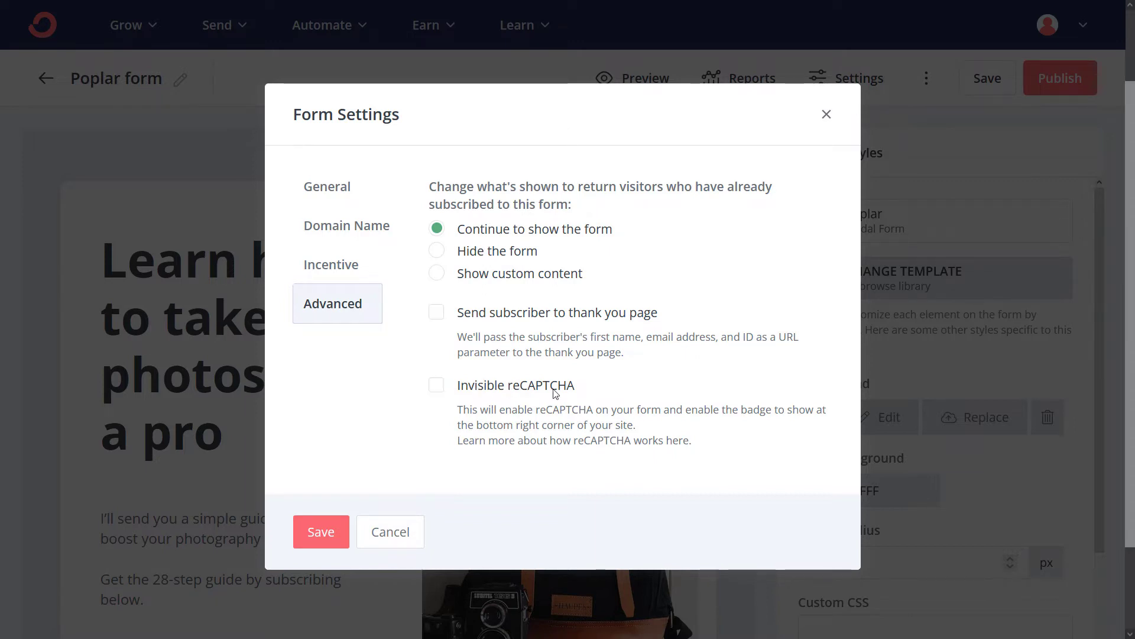
pyautogui.click(331, 534)
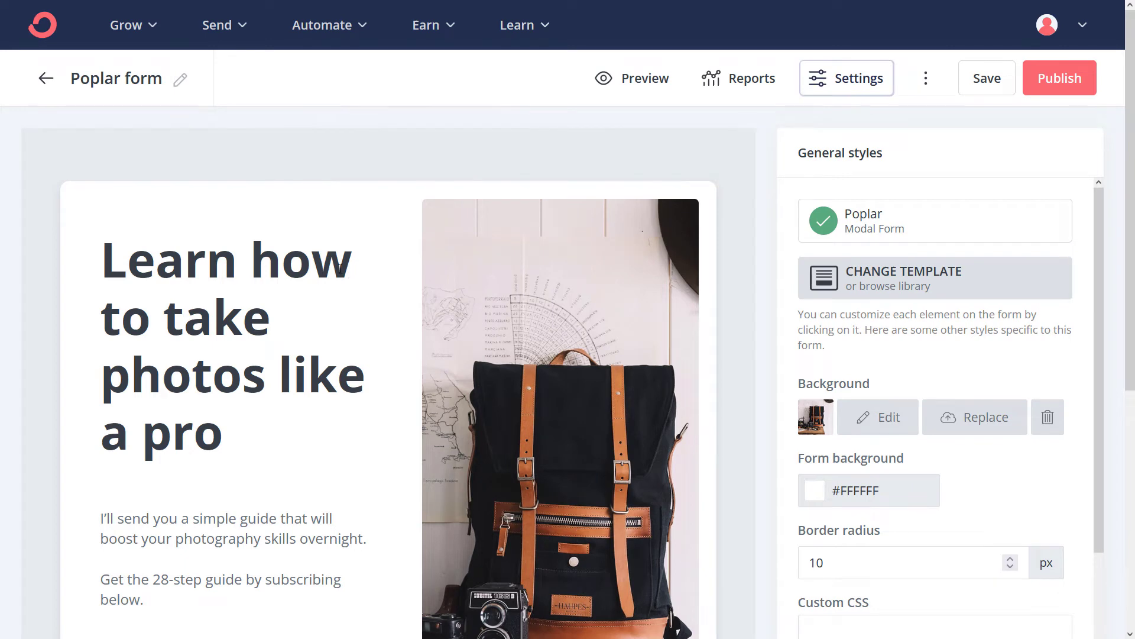
# - Load the backpack background photo into the image editor from General styles > Background
pyautogui.scroll(-2, 341, 268)
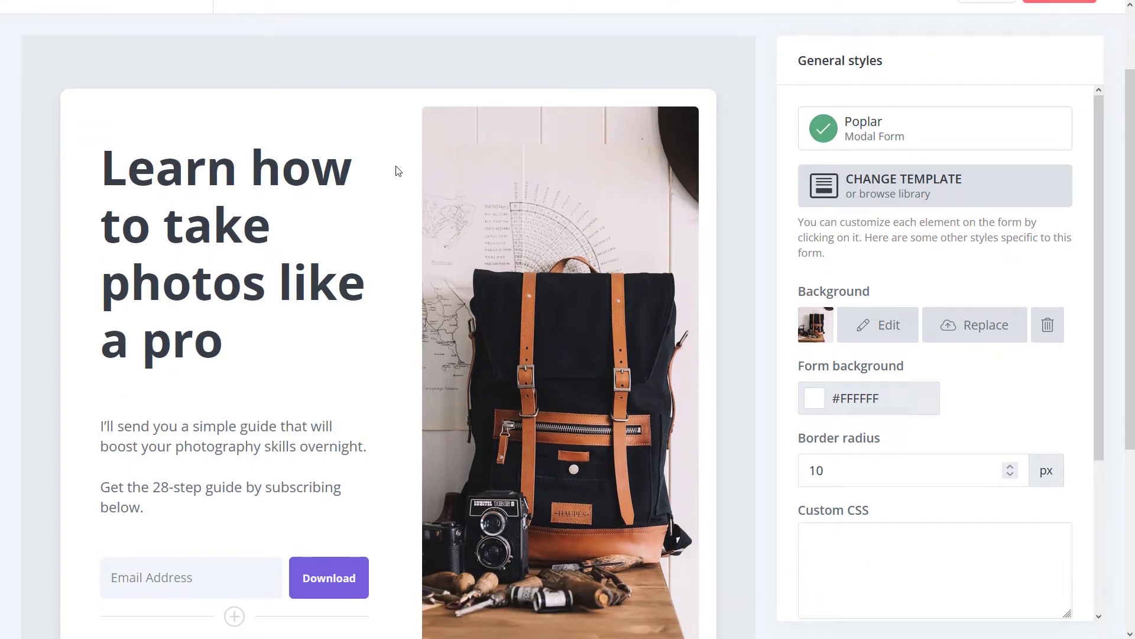
pyautogui.scroll(2, 862, 109)
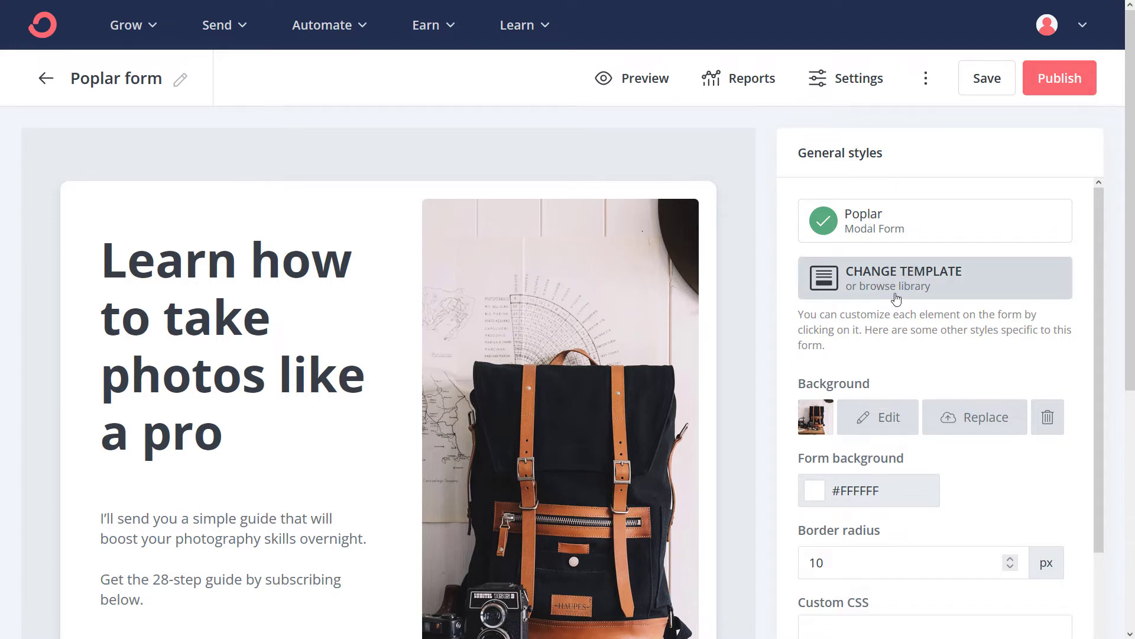
pyautogui.scroll(-3, 864, 344)
pyautogui.scroll(3, 836, 360)
pyautogui.click(886, 422)
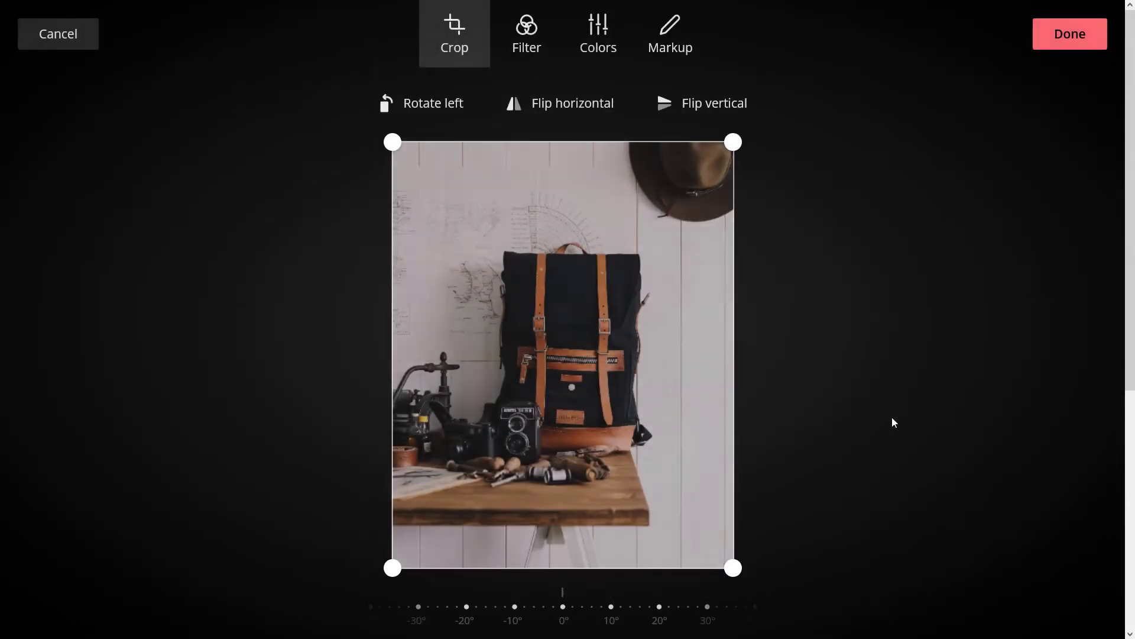
# - Try contrast, Mono filter and crop edits on the background photo, then cancel them all
pyautogui.click(680, 44)
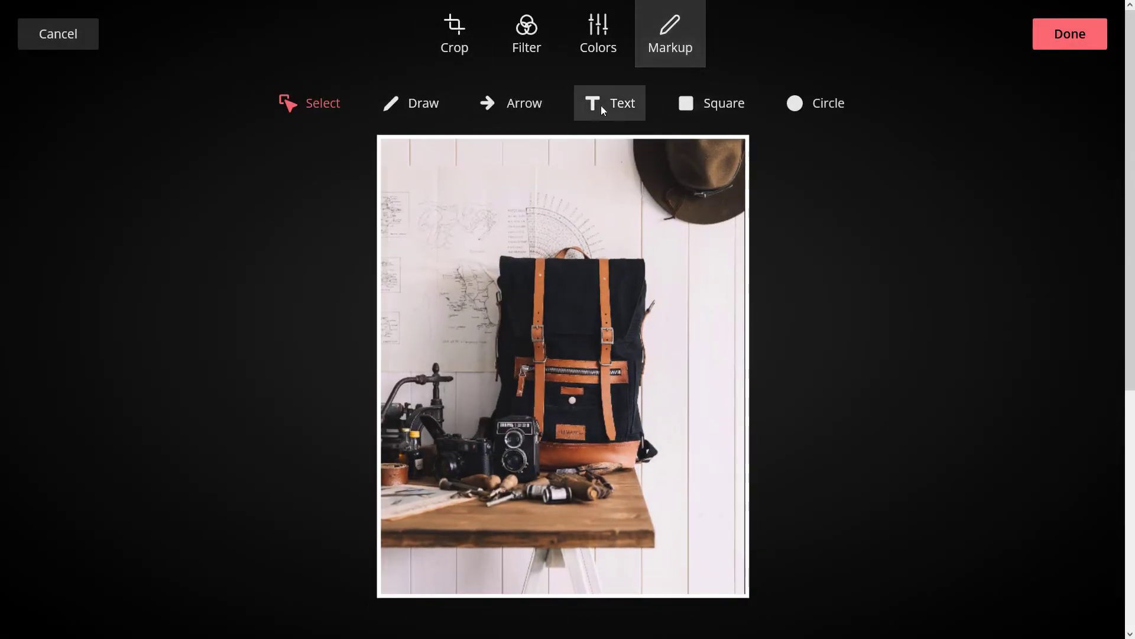
pyautogui.click(599, 43)
pyautogui.moveTo(483, 111)
pyautogui.mouseDown()
pyautogui.moveTo(508, 111)
pyautogui.moveTo(466, 108)
pyautogui.moveTo(477, 110)
pyautogui.mouseUp()
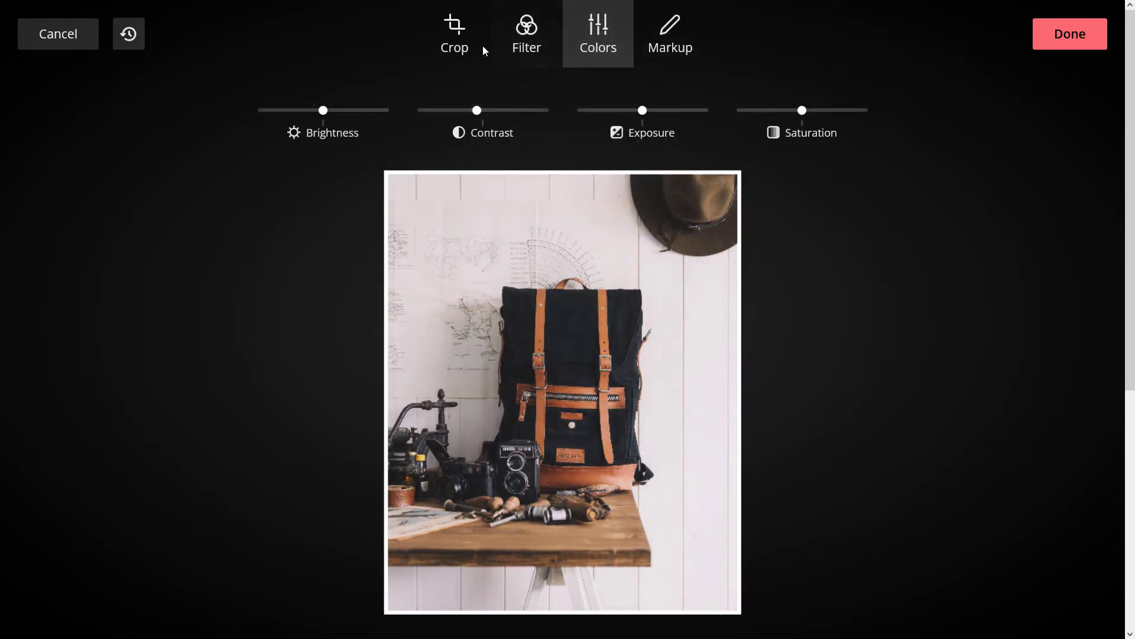
pyautogui.click(526, 34)
pyautogui.click(636, 111)
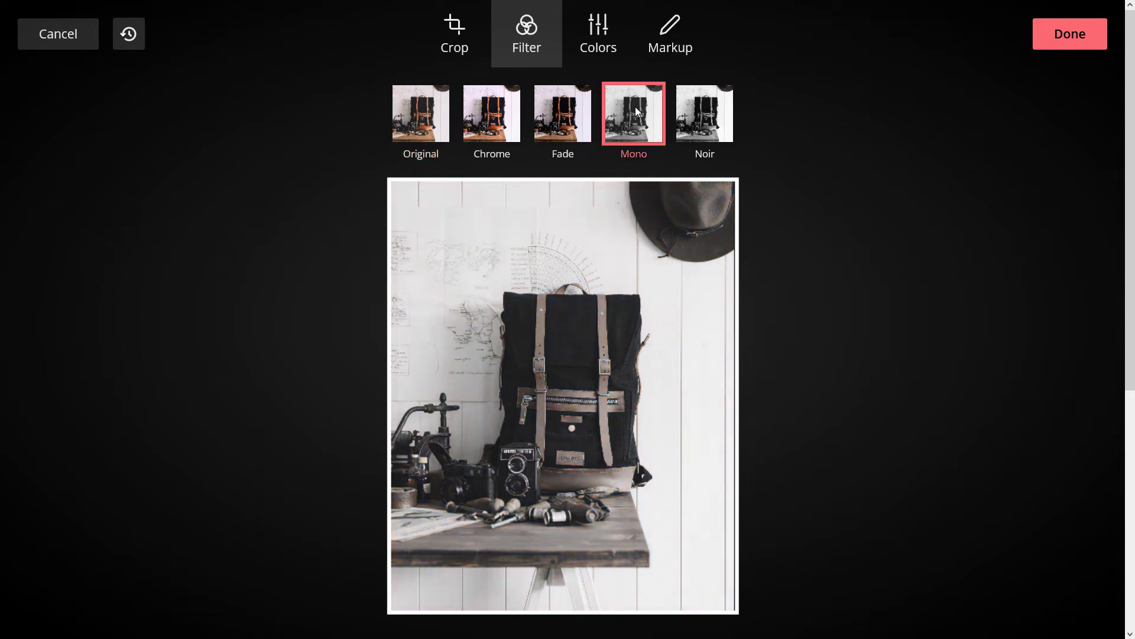
pyautogui.click(467, 43)
pyautogui.moveTo(581, 140)
pyautogui.mouseDown()
pyautogui.moveTo(581, 204)
pyautogui.moveTo(580, 142)
pyautogui.mouseUp()
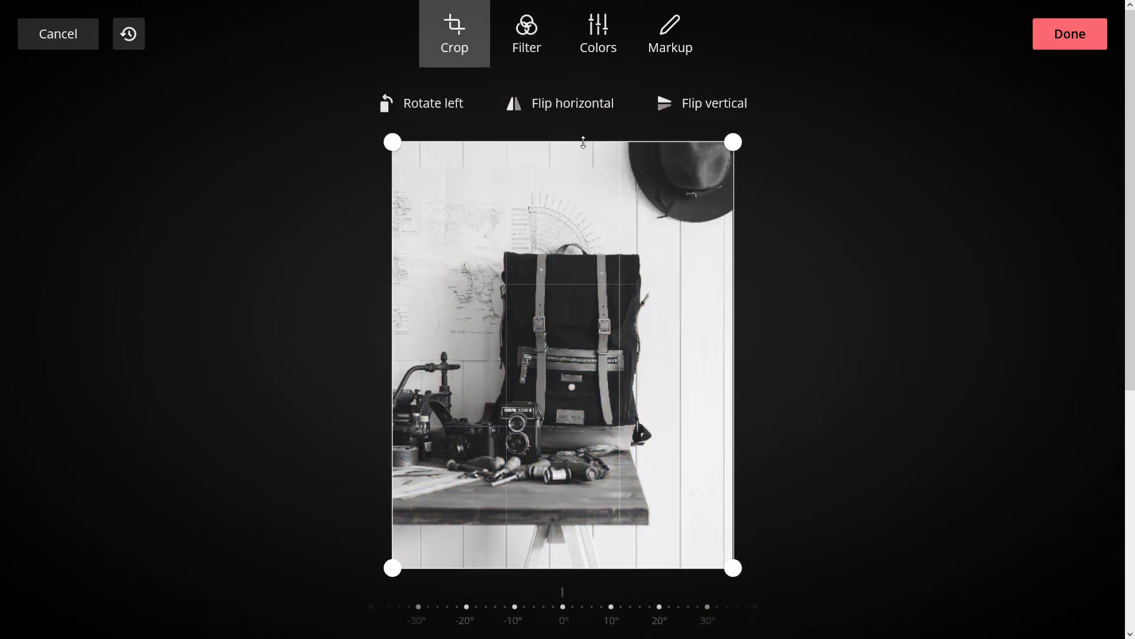
pyautogui.click(38, 30)
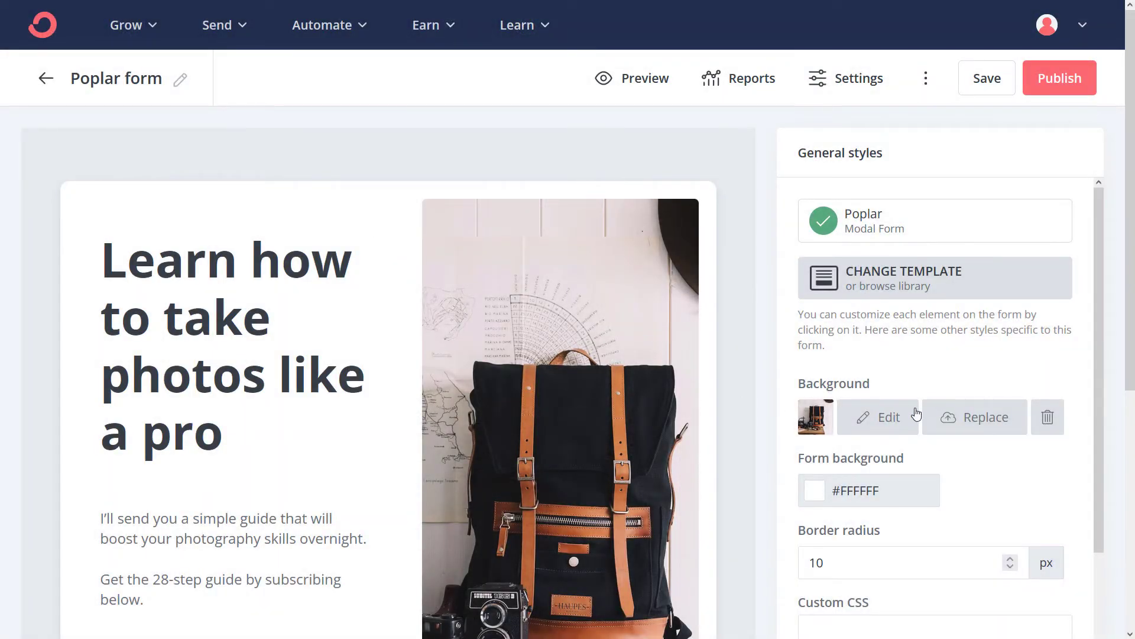
# - Replace the background with the silhouetted rider photo from an Unsplash 'bmx' search
pyautogui.click(989, 423)
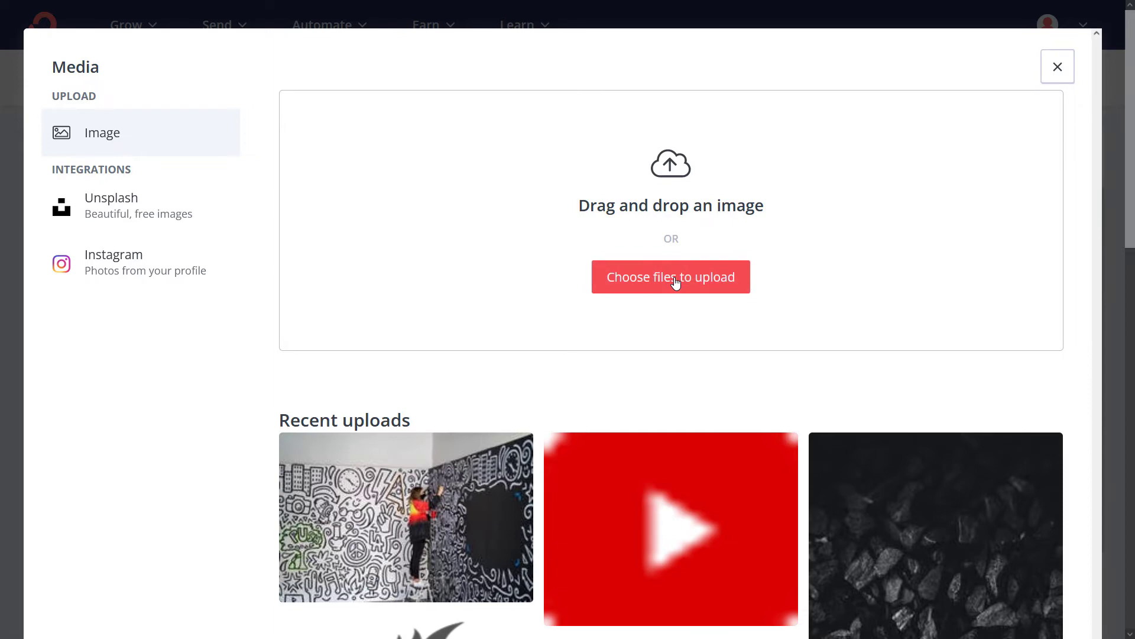
pyautogui.click(112, 207)
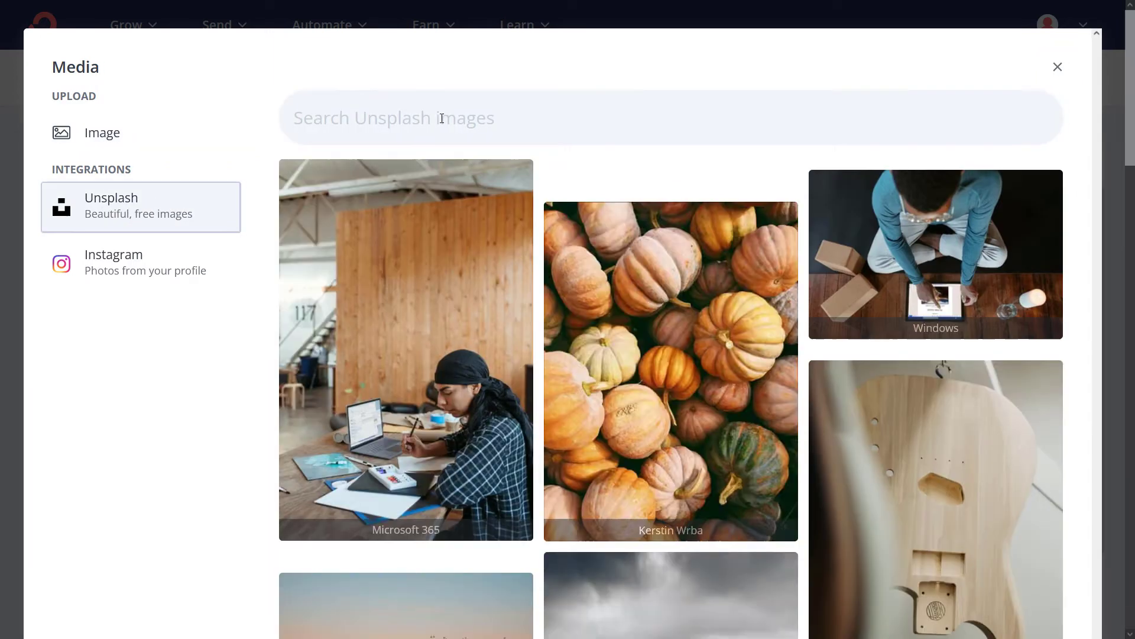
pyautogui.click(459, 105)
pyautogui.write('bmx')
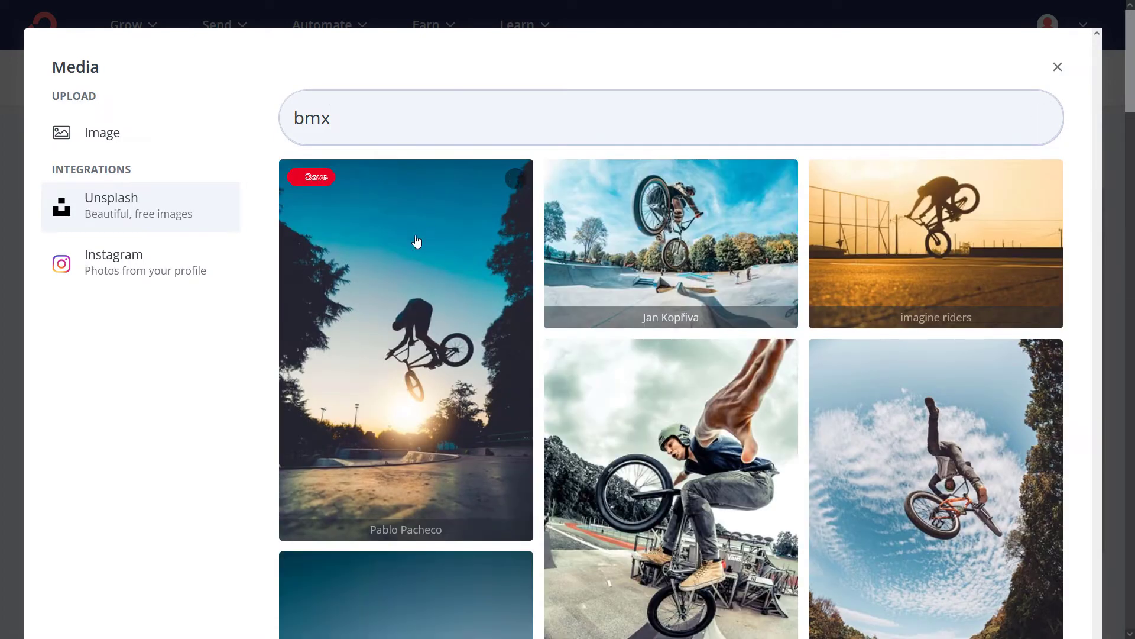
pyautogui.click(435, 337)
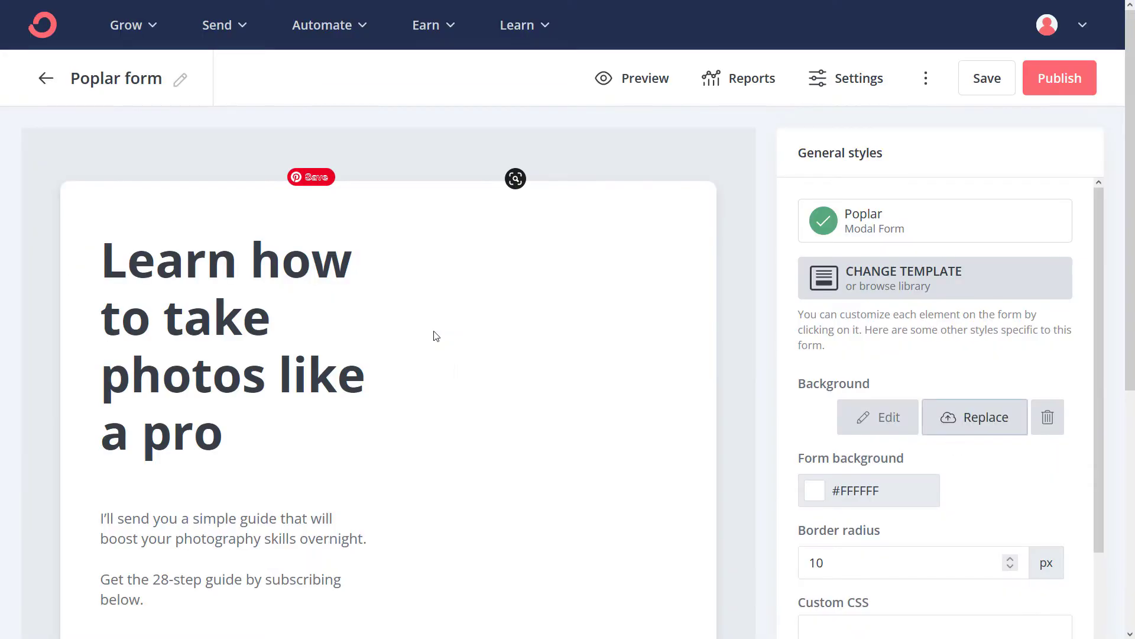
pyautogui.scroll(-3, 588, 261)
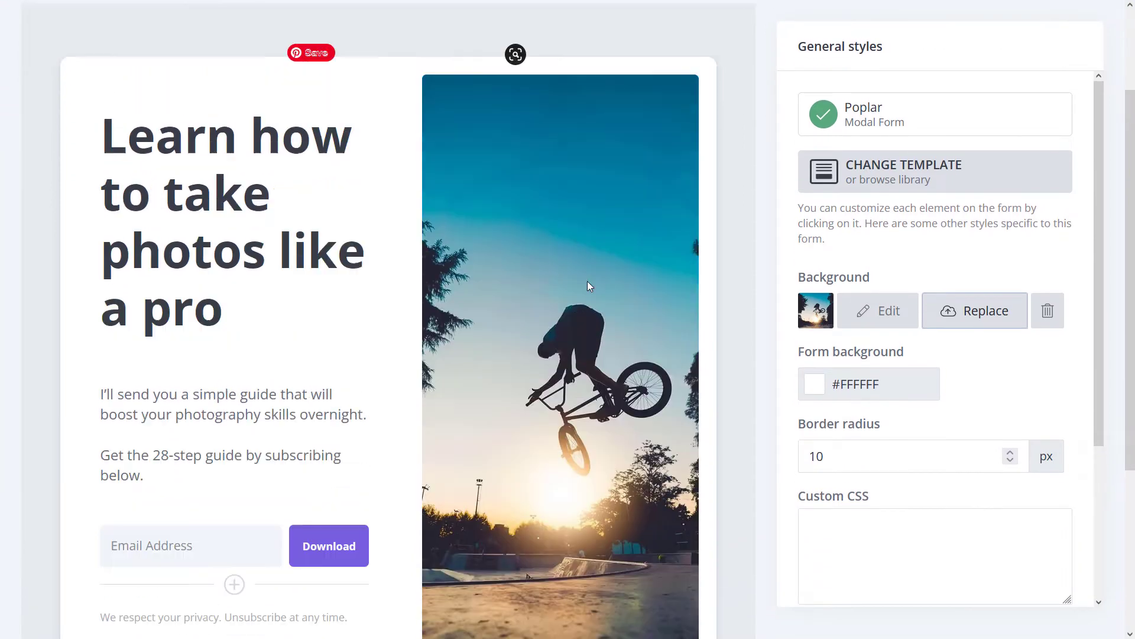
pyautogui.scroll(1, 587, 284)
pyautogui.click(223, 346)
# - Change the headline to '10 BMX Tricks that are easy'
pyautogui.moveTo(223, 345); pyautogui.dragTo(97, 187)
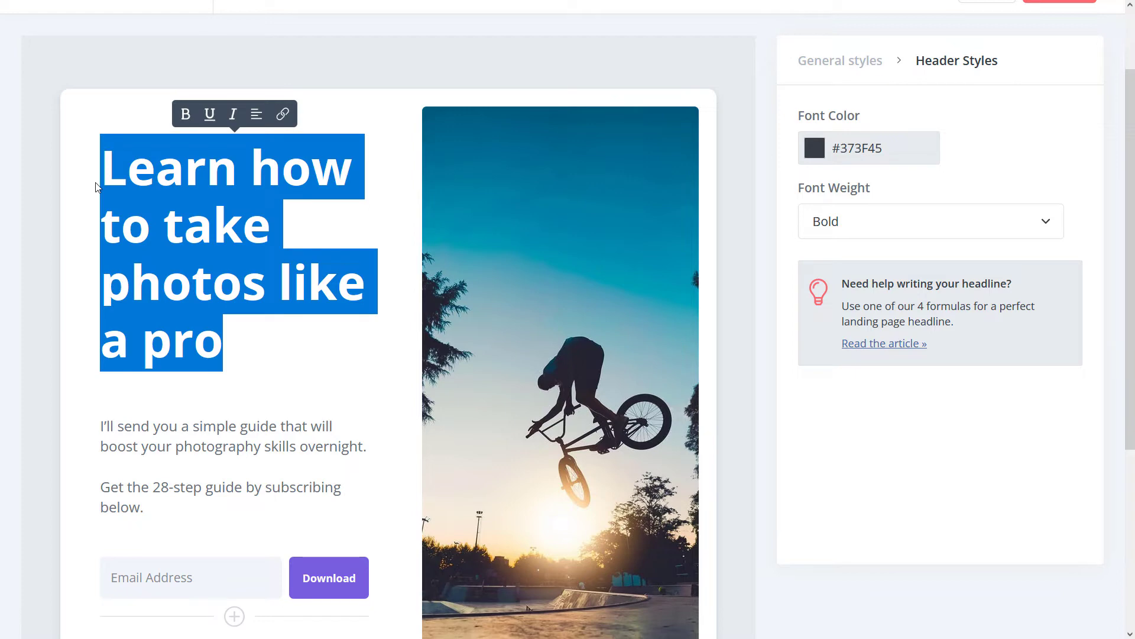
pyautogui.write('10')
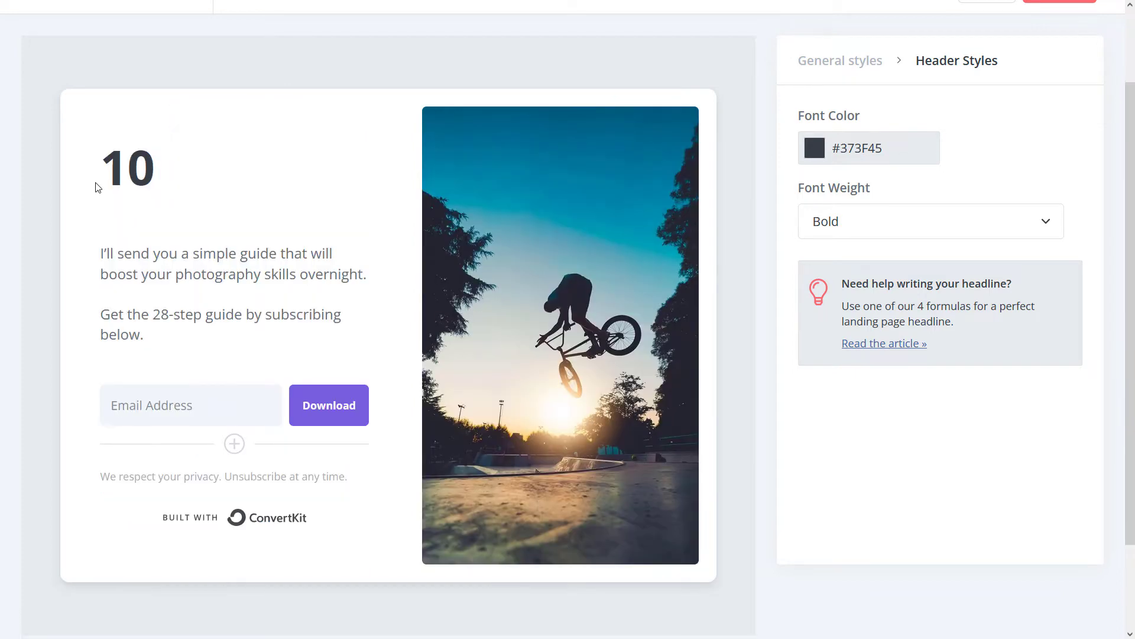
pyautogui.write(' BMX Trick')
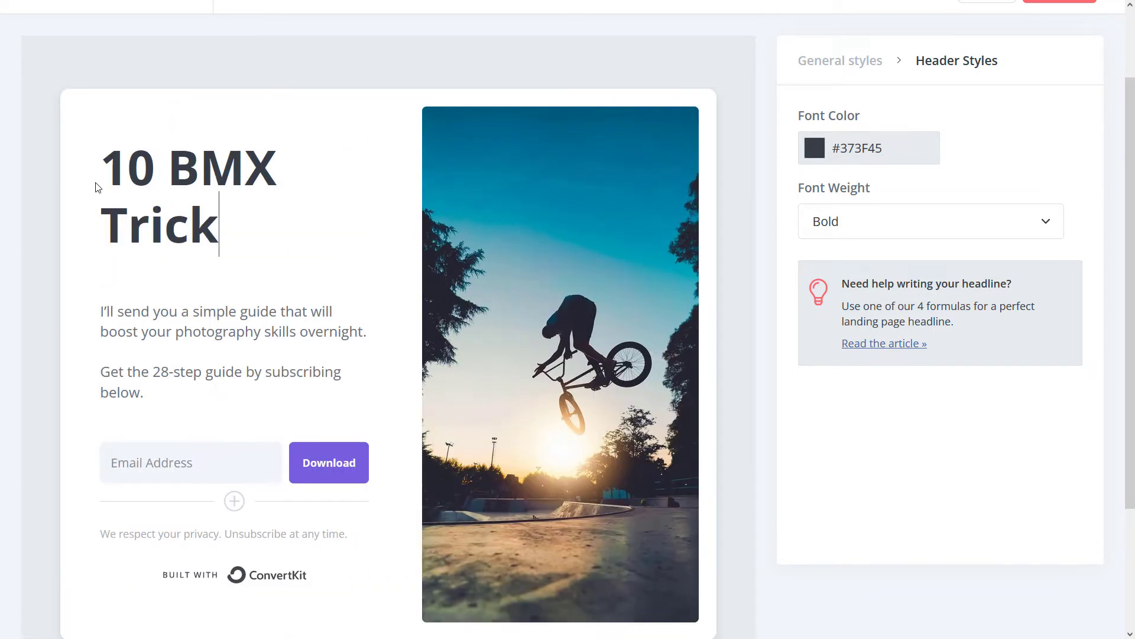
pyautogui.write('s that are awy')
pyautogui.press('BackSpace')
pyautogui.press('BackSpace')
pyautogui.press('BackSpace')
pyautogui.press('BackSpace')
pyautogui.write('easy')
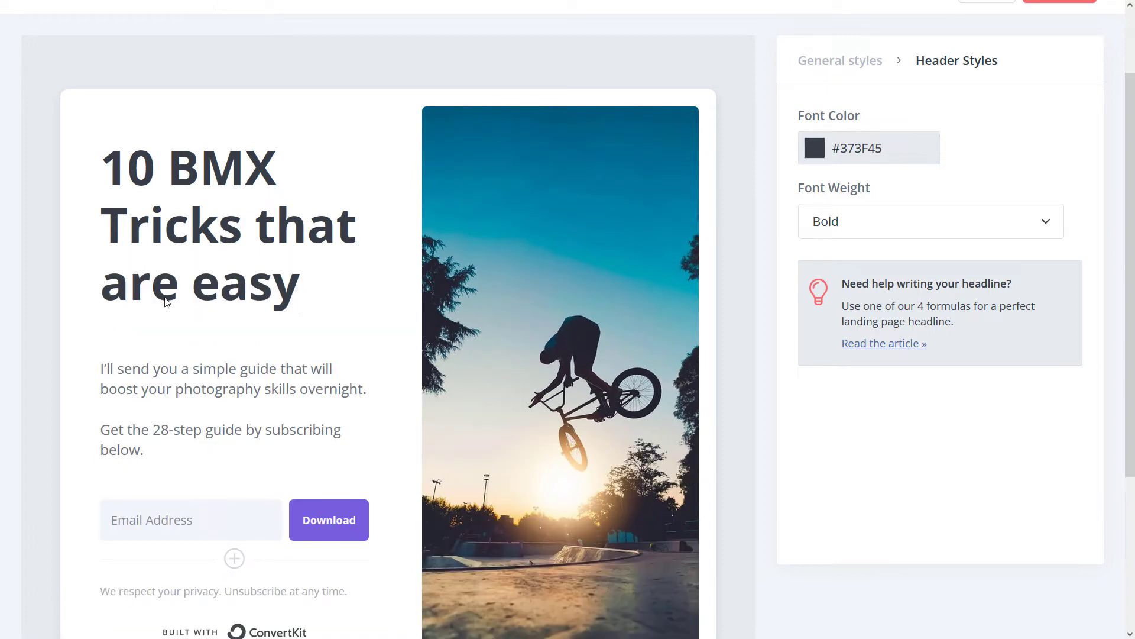
# - Replace the body text with 'Checkout our free guide showing you how to do these tricks.'
pyautogui.tripleClick(129, 435)
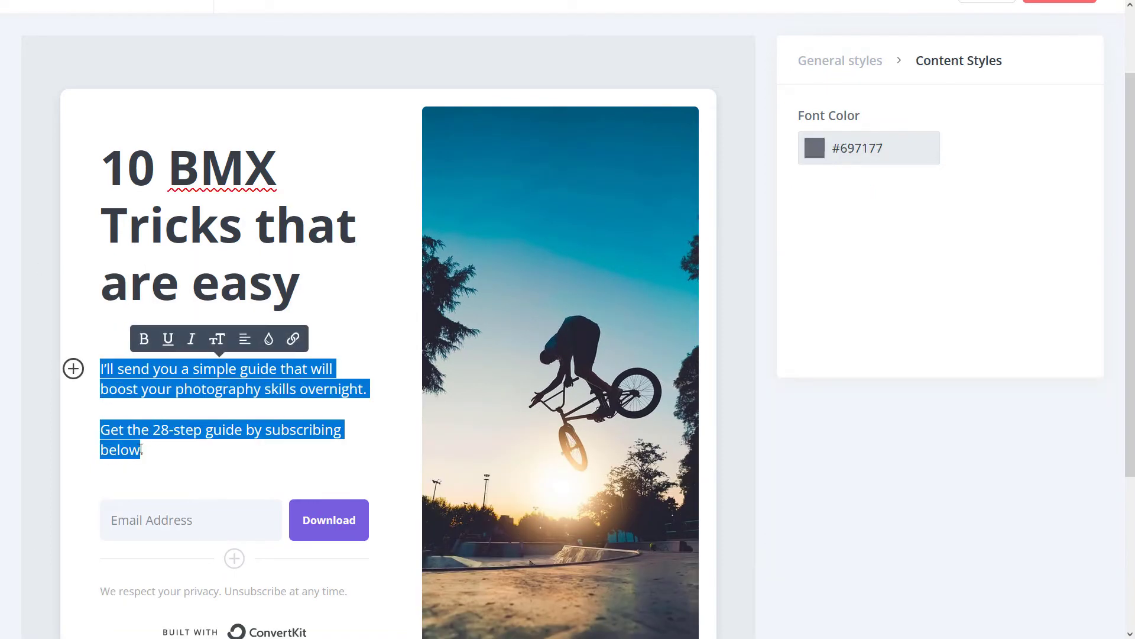
pyautogui.press('BackSpace')
pyautogui.write('Checkout our free gu')
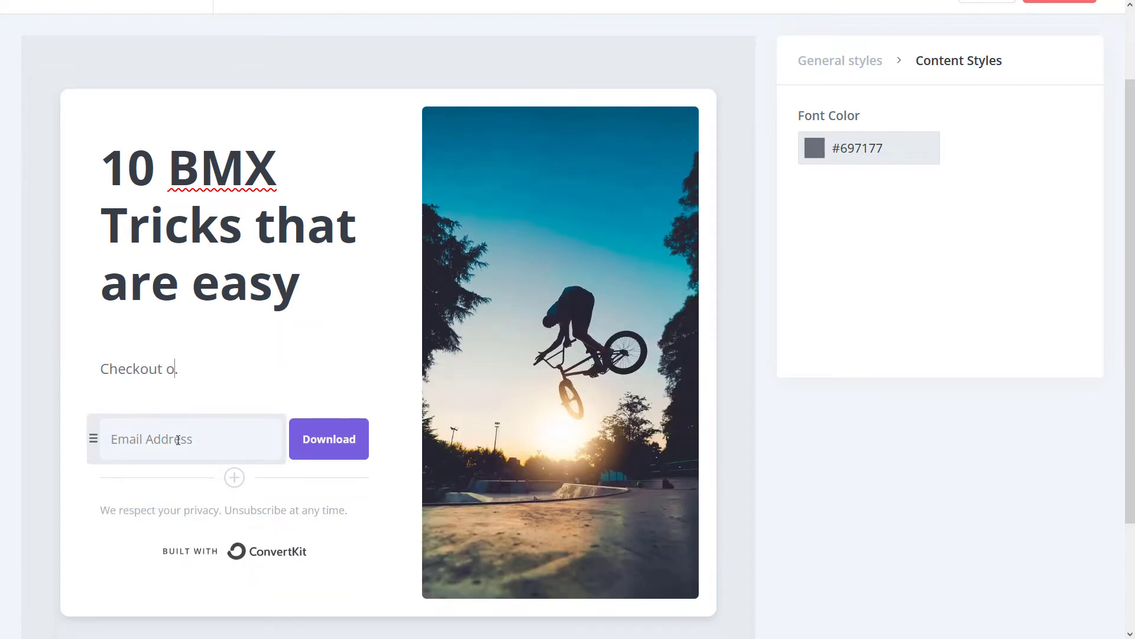
pyautogui.write('ide showing you how to d')
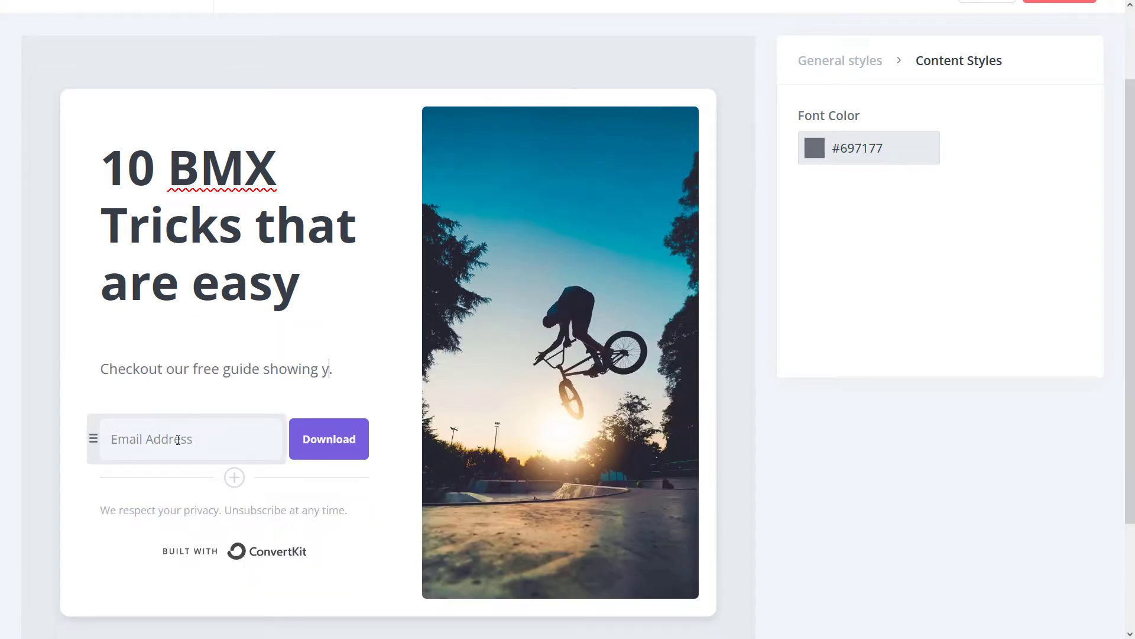
pyautogui.write('o these tricks')
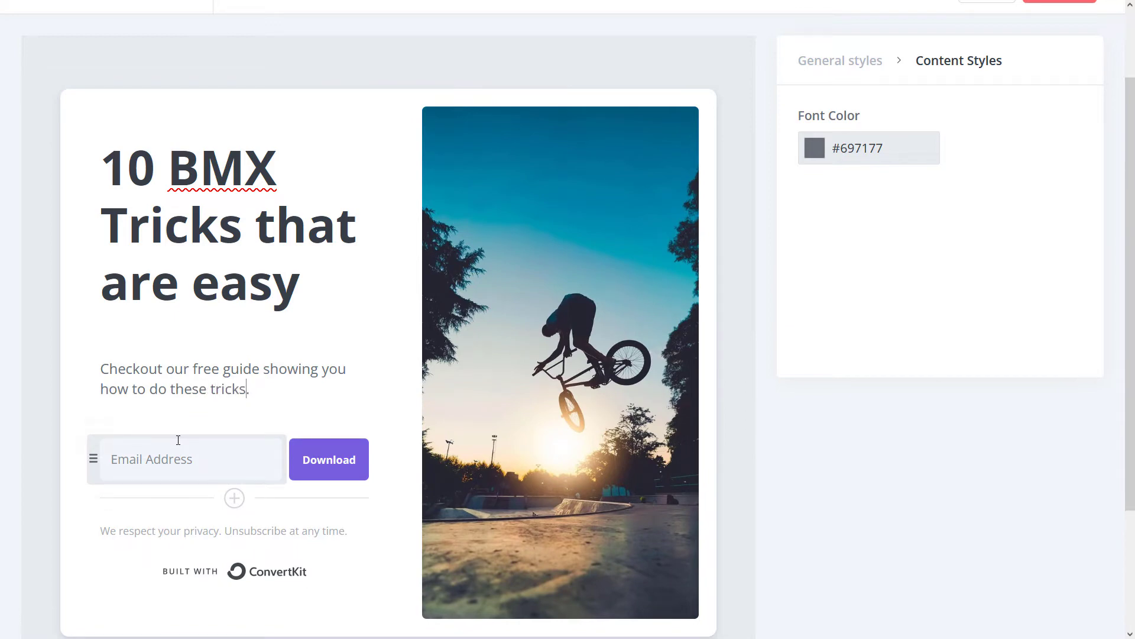
pyautogui.click(152, 226)
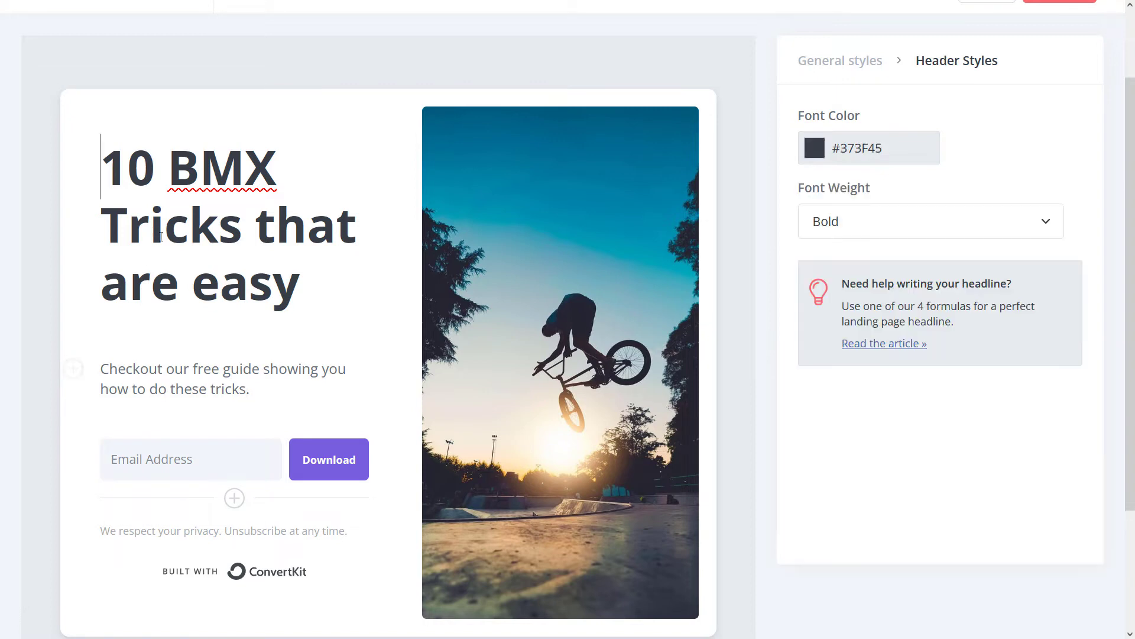
# - Keep the headline Bold and set its font colour to blue #106D92
pyautogui.click(870, 223)
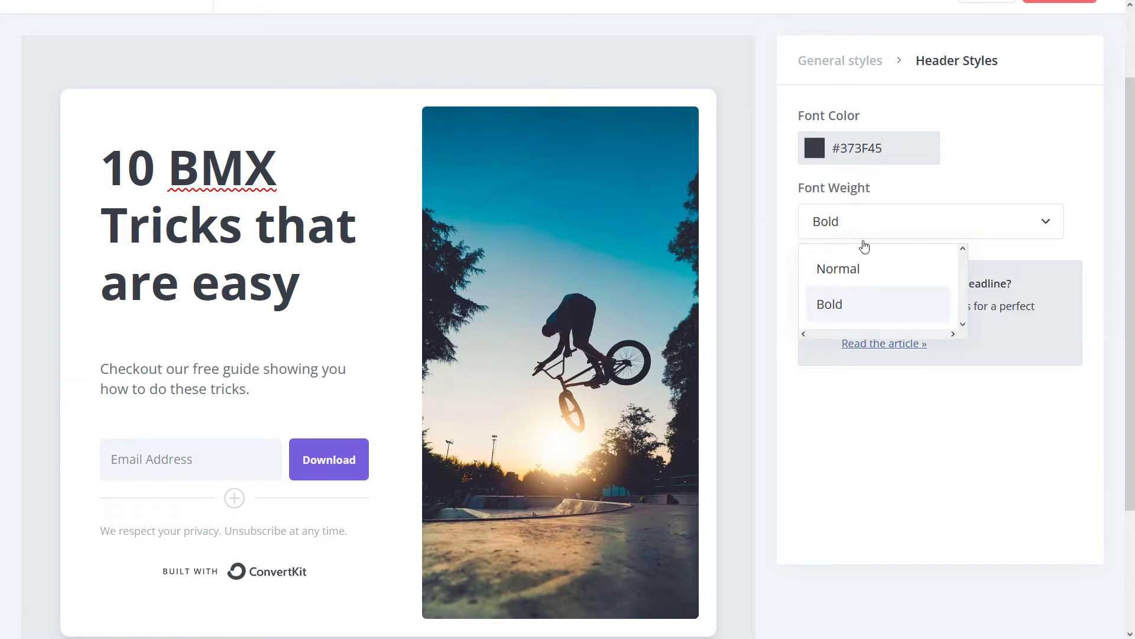
pyautogui.click(859, 265)
pyautogui.click(857, 223)
pyautogui.click(852, 304)
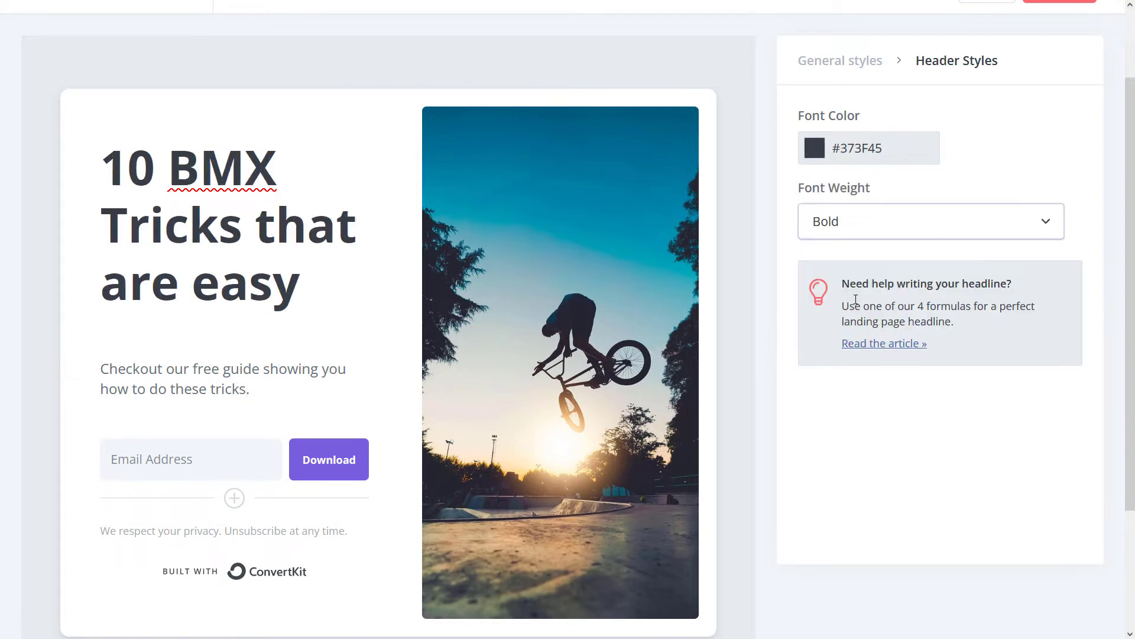
pyautogui.click(855, 149)
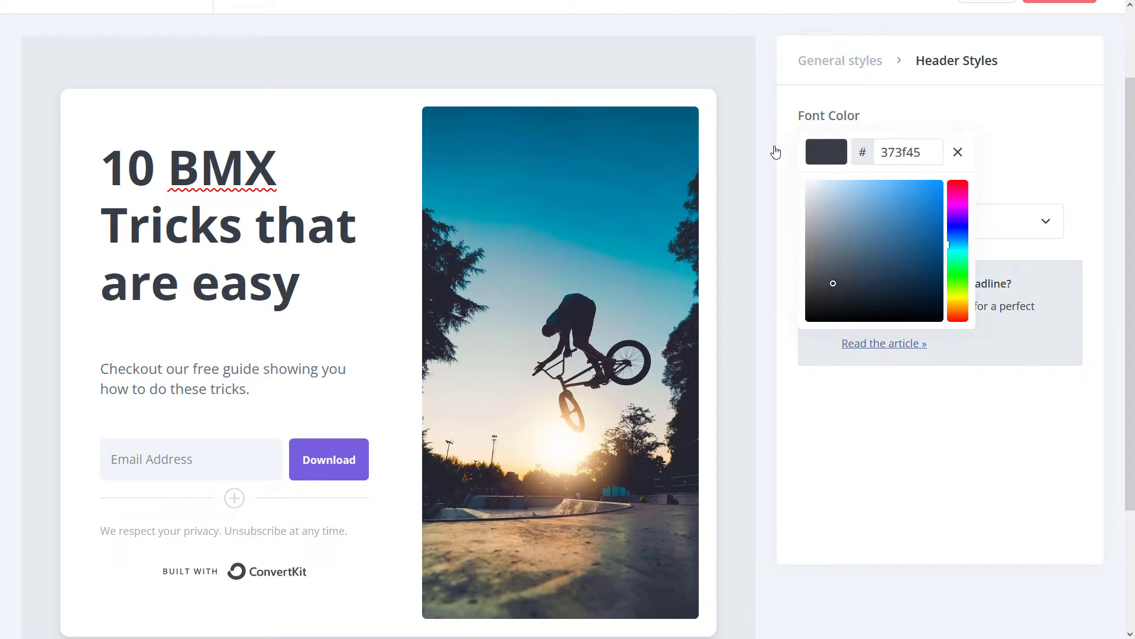
pyautogui.moveTo(898, 244)
pyautogui.mouseDown()
pyautogui.moveTo(941, 223)
pyautogui.moveTo(963, 247)
pyautogui.moveTo(928, 241)
pyautogui.mouseUp()
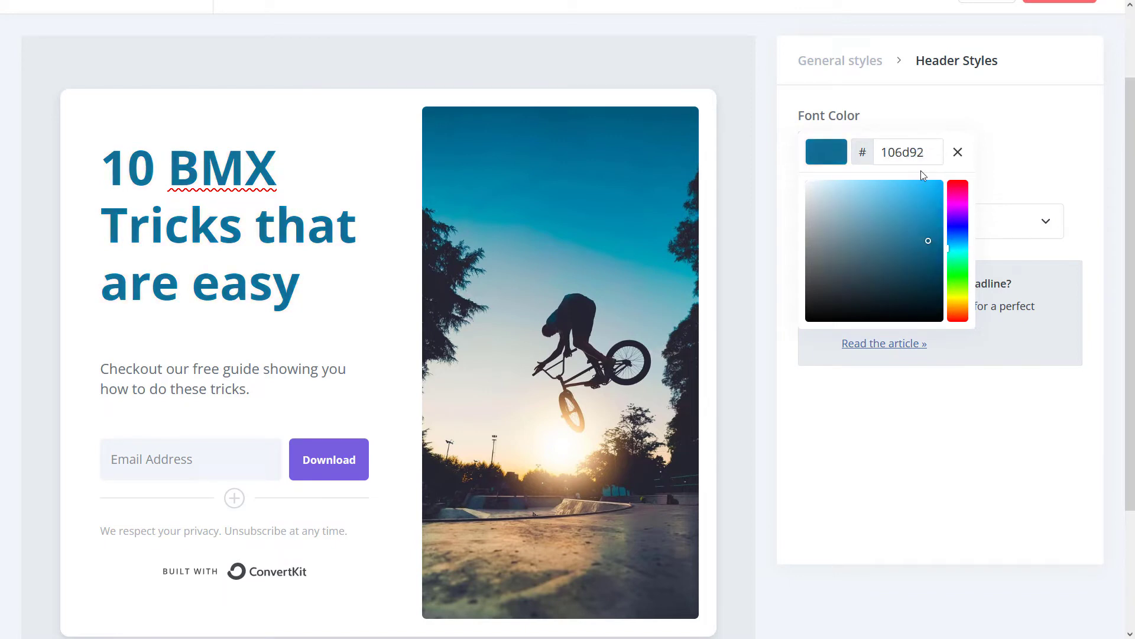
pyautogui.click(871, 65)
# - Correct 'Checkout' to 'Check out' and set the body text colour to black #000000
pyautogui.scroll(-3, 911, 289)
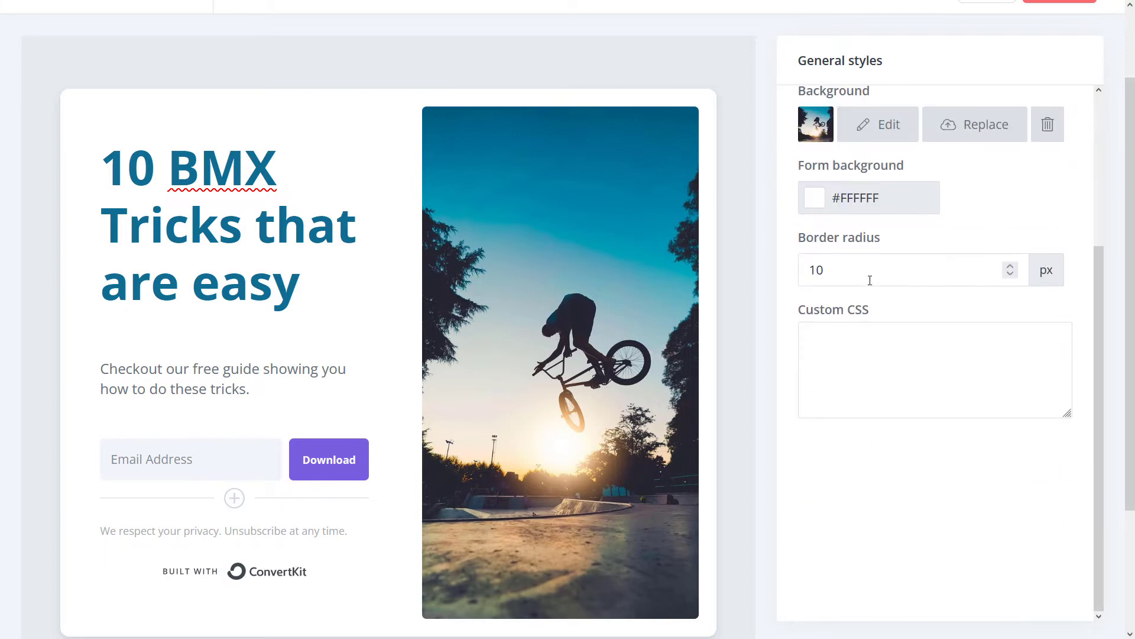
pyautogui.scroll(3, 880, 387)
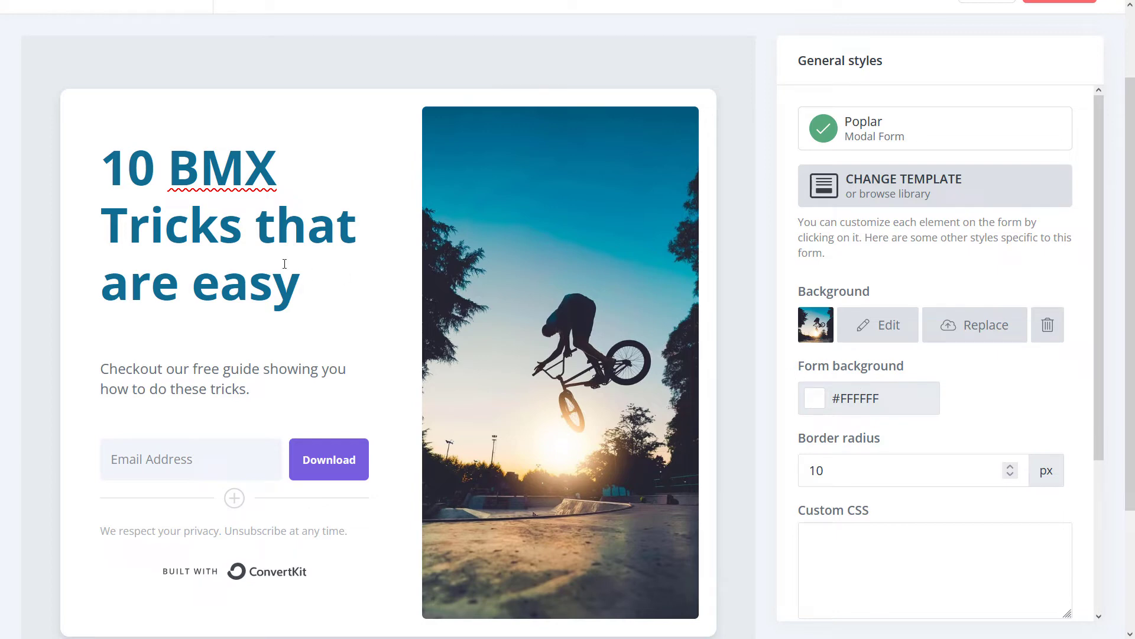
pyautogui.click(268, 255)
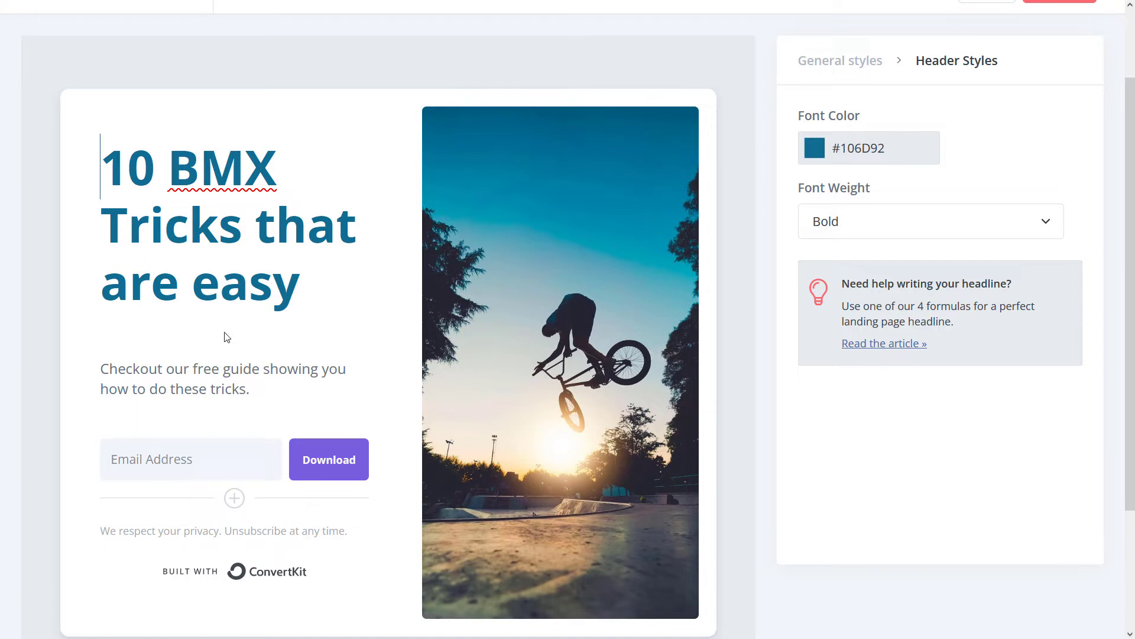
pyautogui.click(154, 370)
pyautogui.click(140, 369)
pyautogui.click(888, 155)
pyautogui.moveTo(872, 269); pyautogui.dragTo(798, 331)
pyautogui.click(622, 77)
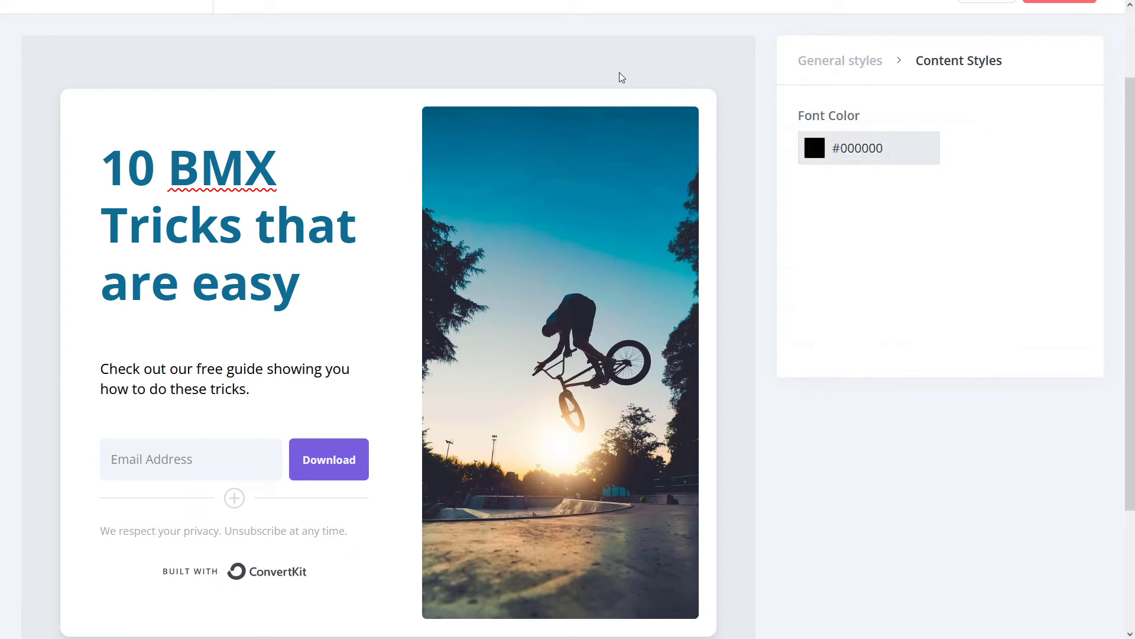
pyautogui.scroll(-2, 185, 363)
pyautogui.click(184, 367)
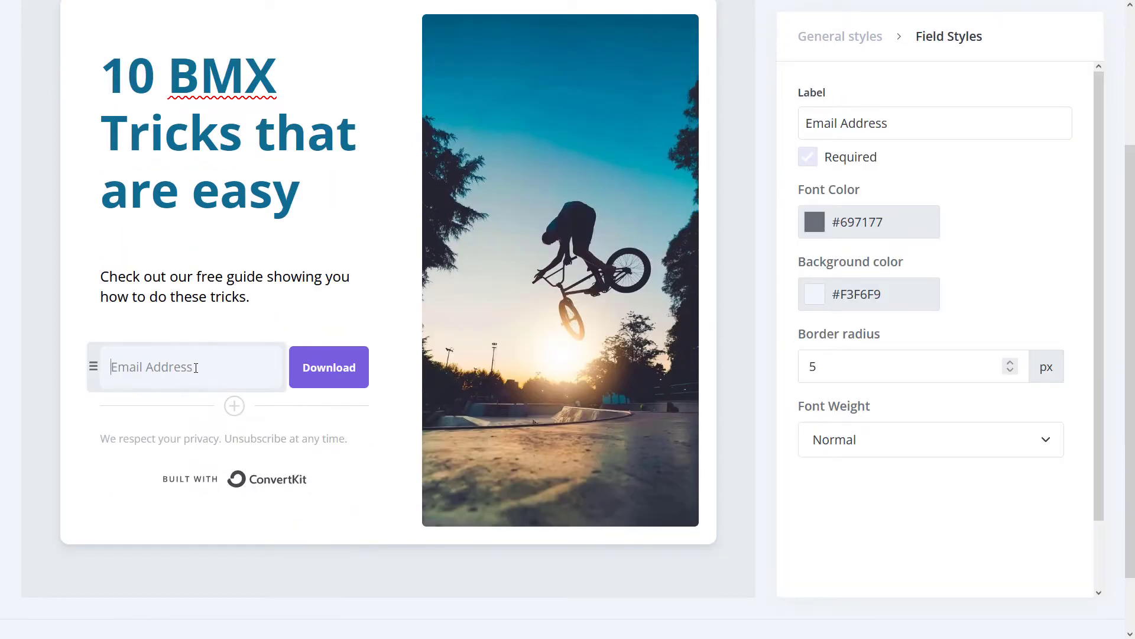
# - Add a required First Name custom field below Email Address
pyautogui.click(235, 405)
pyautogui.click(866, 135)
pyautogui.click(842, 166)
pyautogui.click(846, 197)
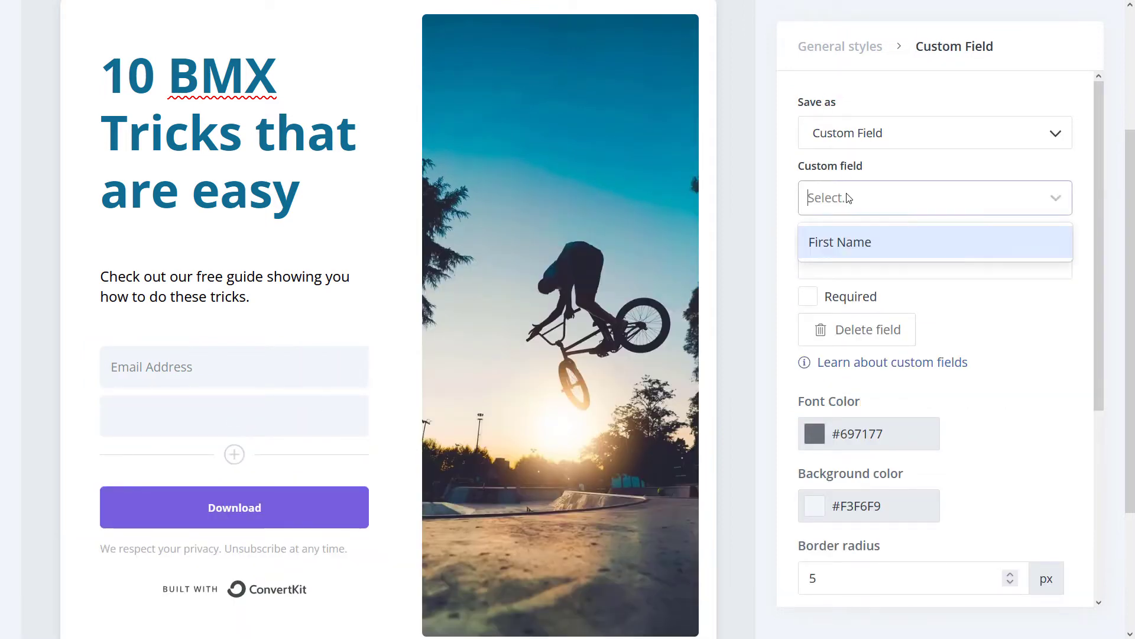
pyautogui.click(852, 243)
pyautogui.click(815, 301)
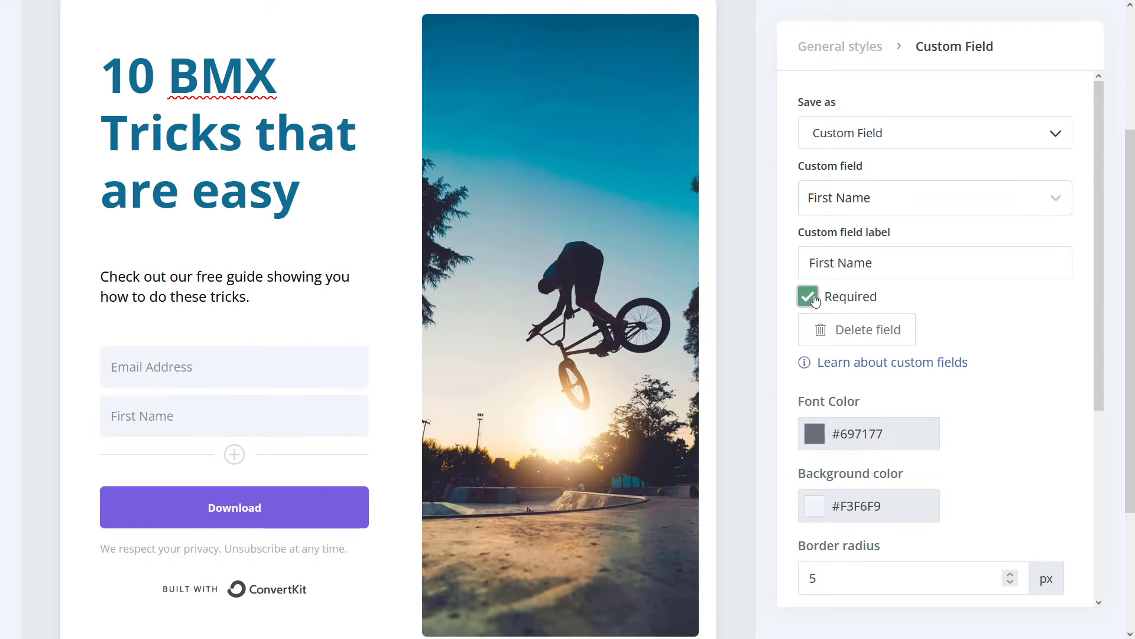
# - Set the field text colour to #3B4044
pyautogui.click(836, 442)
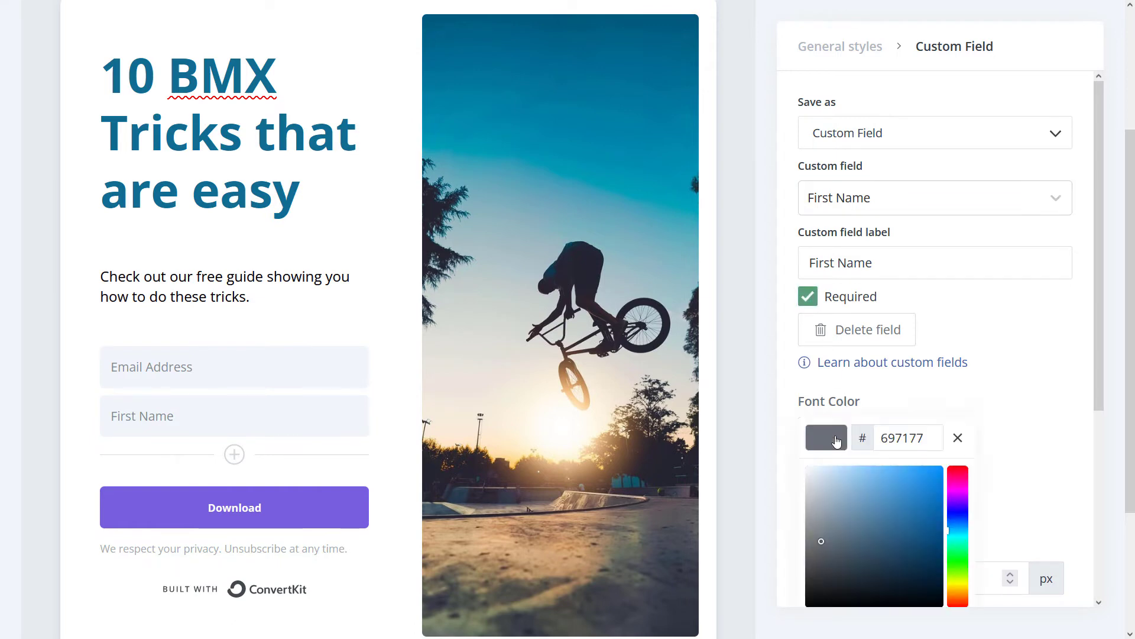
pyautogui.moveTo(822, 541); pyautogui.dragTo(823, 569)
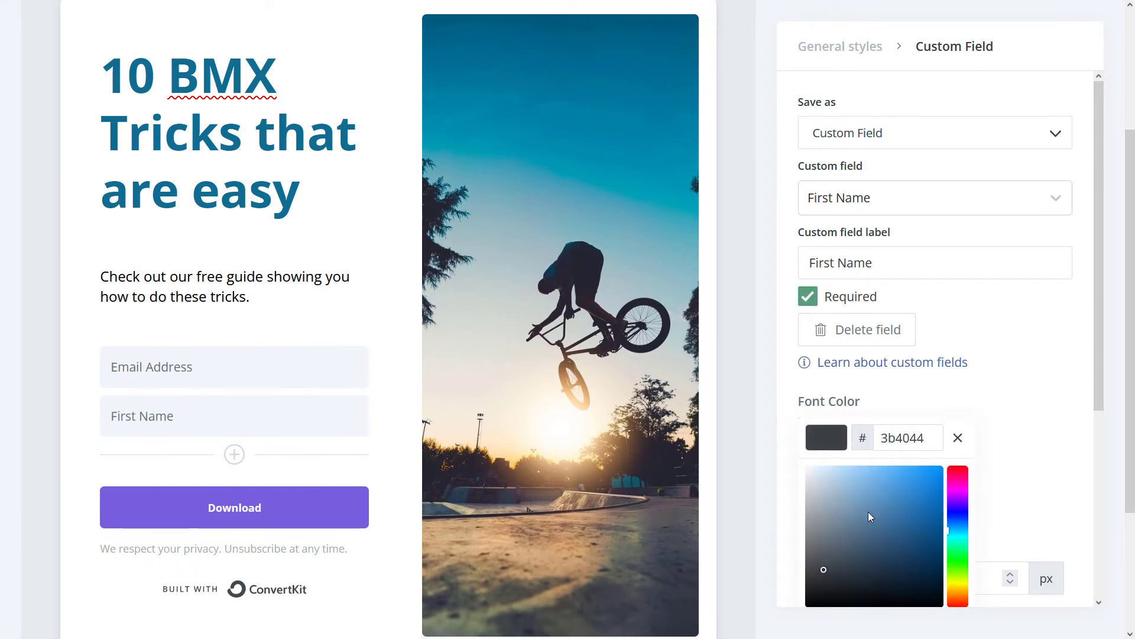
pyautogui.click(1000, 389)
pyautogui.scroll(-2, 1000, 389)
# - Give the fields a pale cream #F7F2D9 background
pyautogui.click(851, 411)
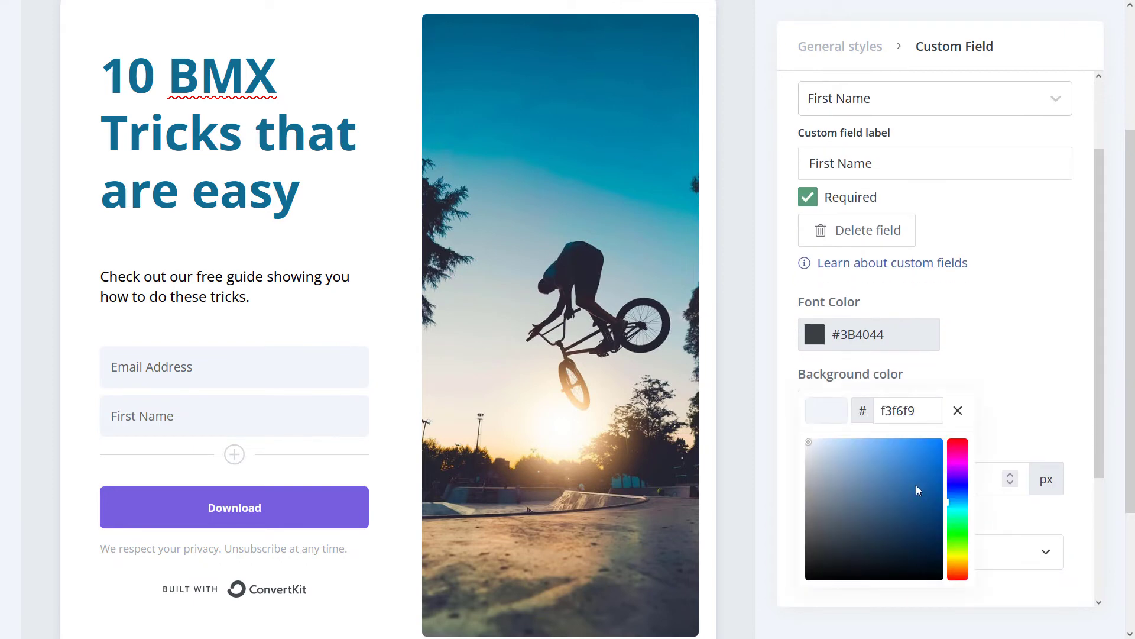
pyautogui.moveTo(958, 538); pyautogui.dragTo(959, 565)
pyautogui.click(873, 482)
pyautogui.moveTo(849, 467); pyautogui.dragTo(823, 442)
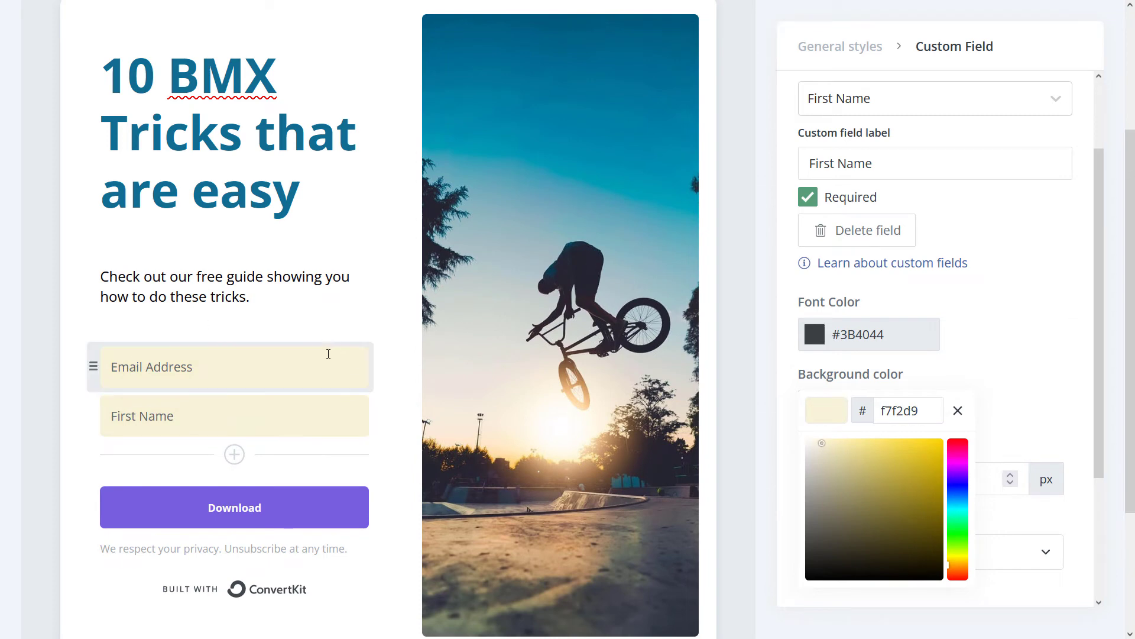
pyautogui.click(1020, 359)
pyautogui.scroll(-2, 887, 479)
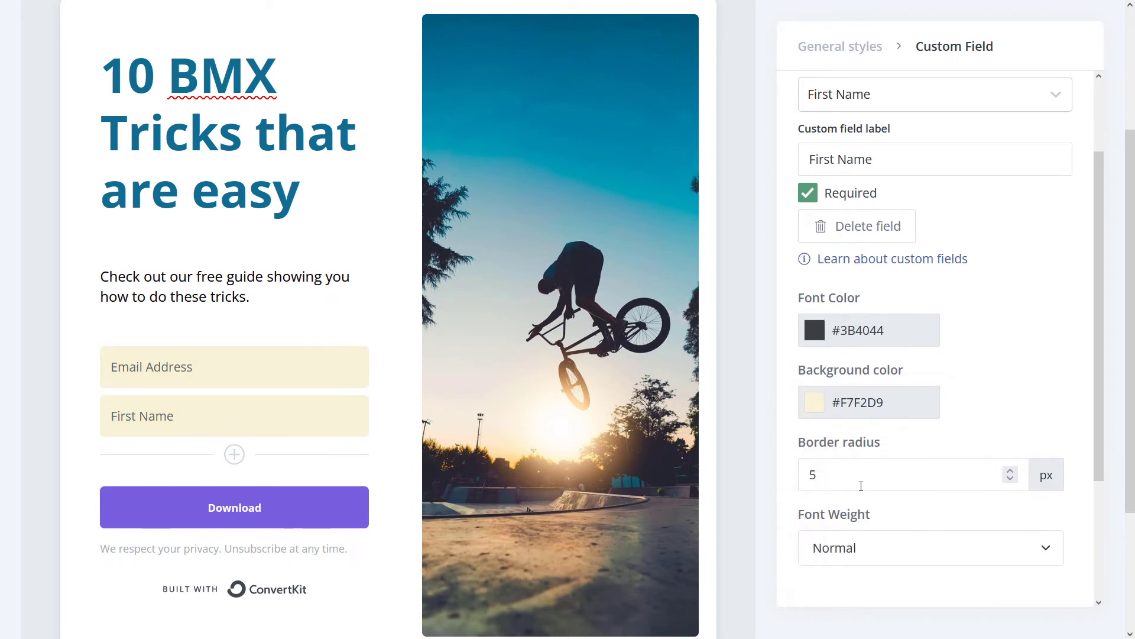
# - Try a field border radius of 100 and nudge it up with the spinner
pyautogui.scroll(3, 870, 485)
pyautogui.scroll(-3, 870, 414)
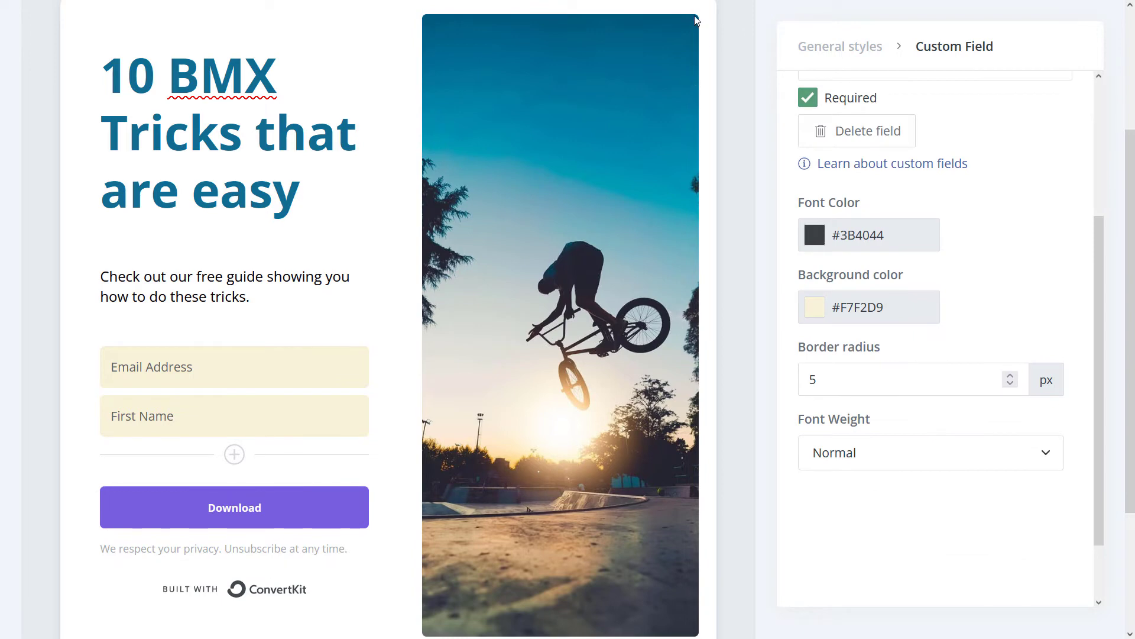
pyautogui.doubleClick(928, 381)
pyautogui.write('100')
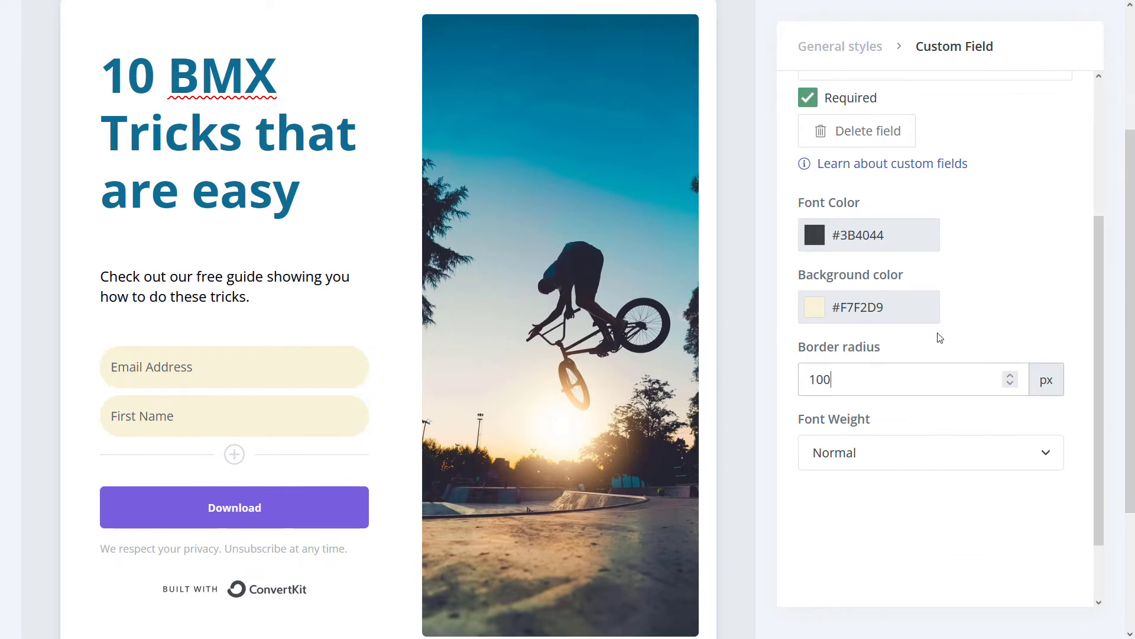
pyautogui.click(1010, 376)
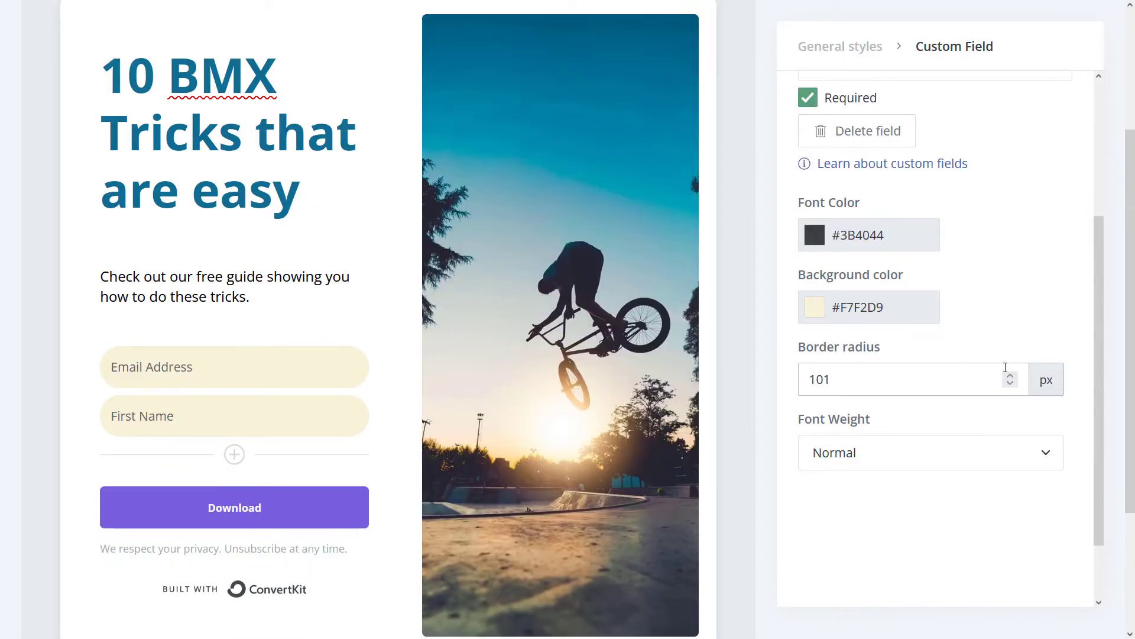
pyautogui.click(1011, 377)
pyautogui.click(1010, 376)
pyautogui.click(1010, 377)
pyautogui.click(1010, 376)
pyautogui.click(1010, 376)
pyautogui.click(1010, 377)
pyautogui.click(1010, 377)
pyautogui.click(1010, 376)
# - Set the field border radius to 0 for square corners
pyautogui.moveTo(834, 380); pyautogui.dragTo(811, 385)
pyautogui.write('100')
pyautogui.moveTo(869, 385); pyautogui.dragTo(756, 384)
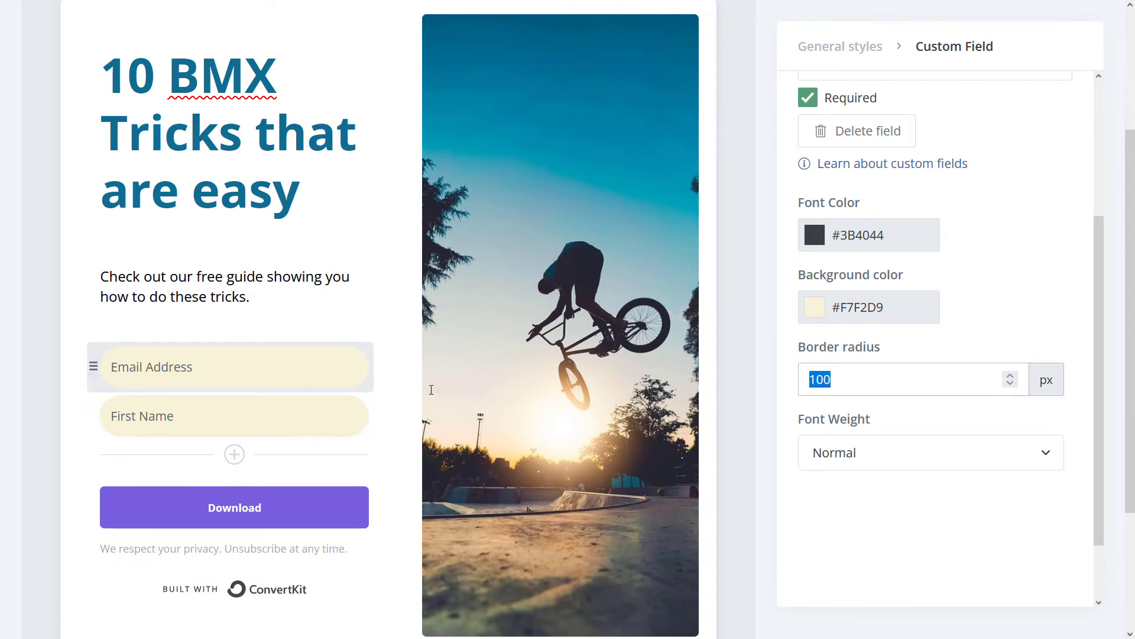
pyautogui.write('0')
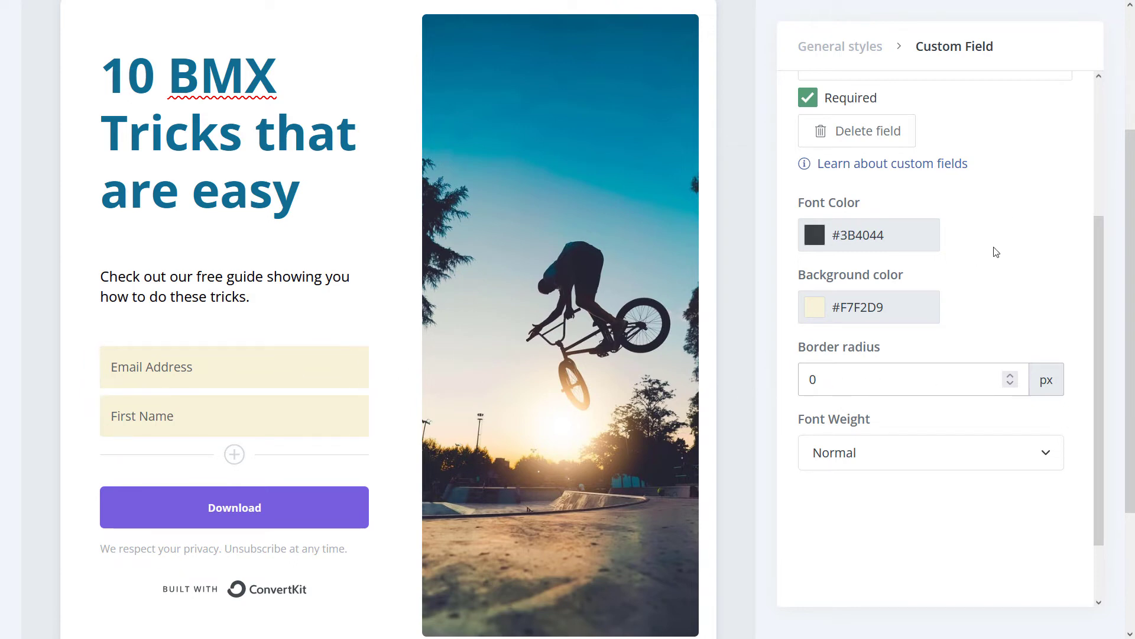
pyautogui.click(522, 56)
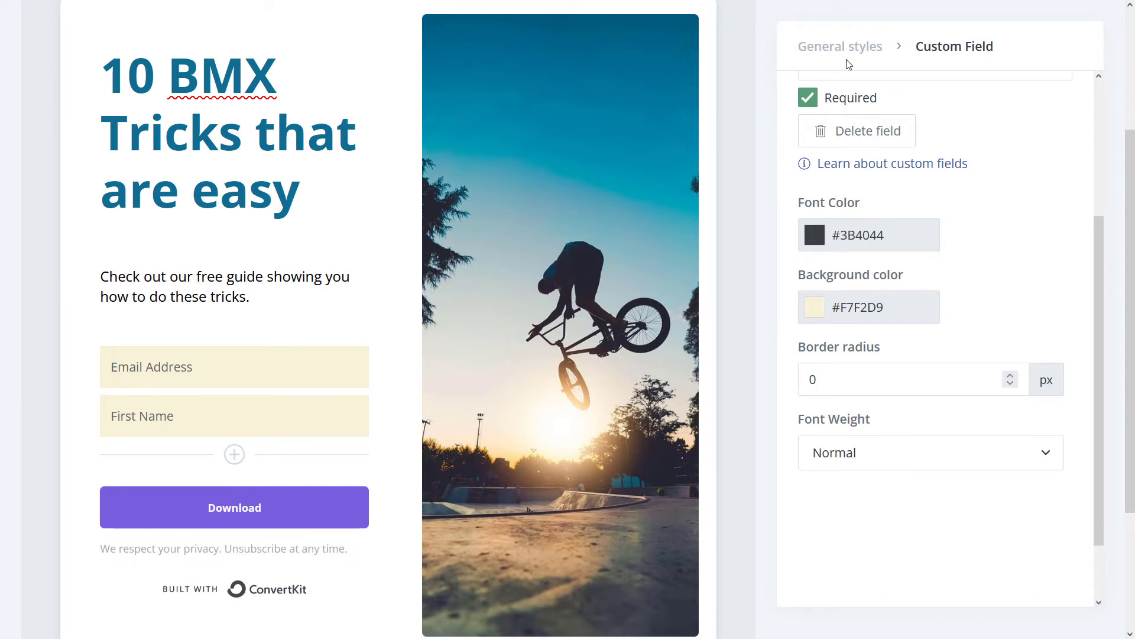
pyautogui.scroll(-1, 317, 375)
pyautogui.scroll(-1, 318, 379)
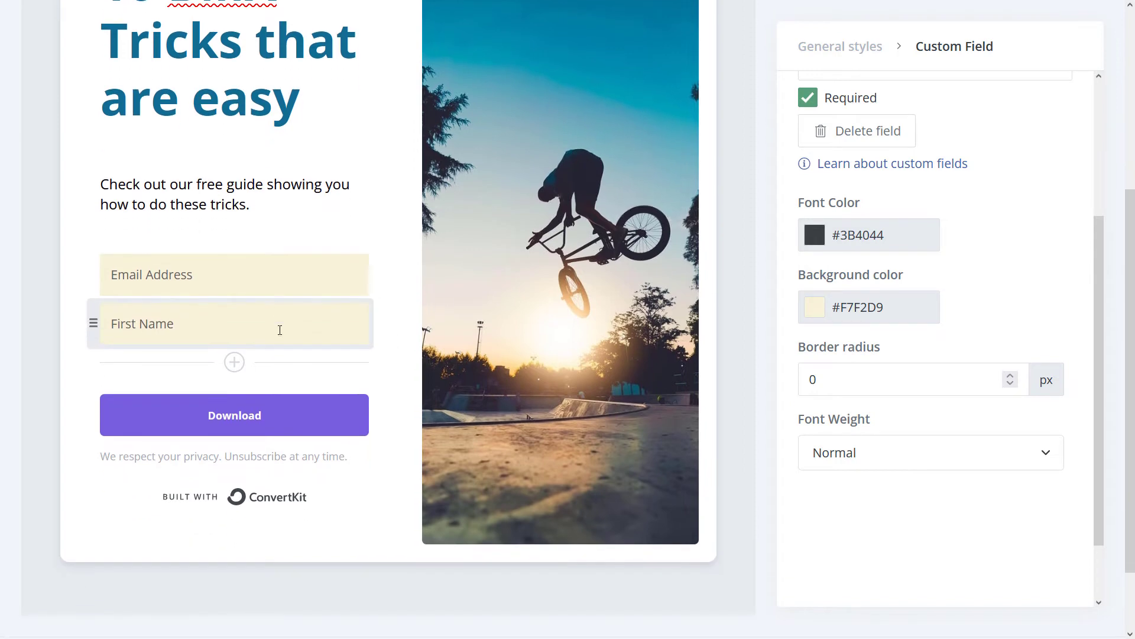
# - Colour the Download button background blue #047CD1
pyautogui.click(294, 424)
pyautogui.click(908, 208)
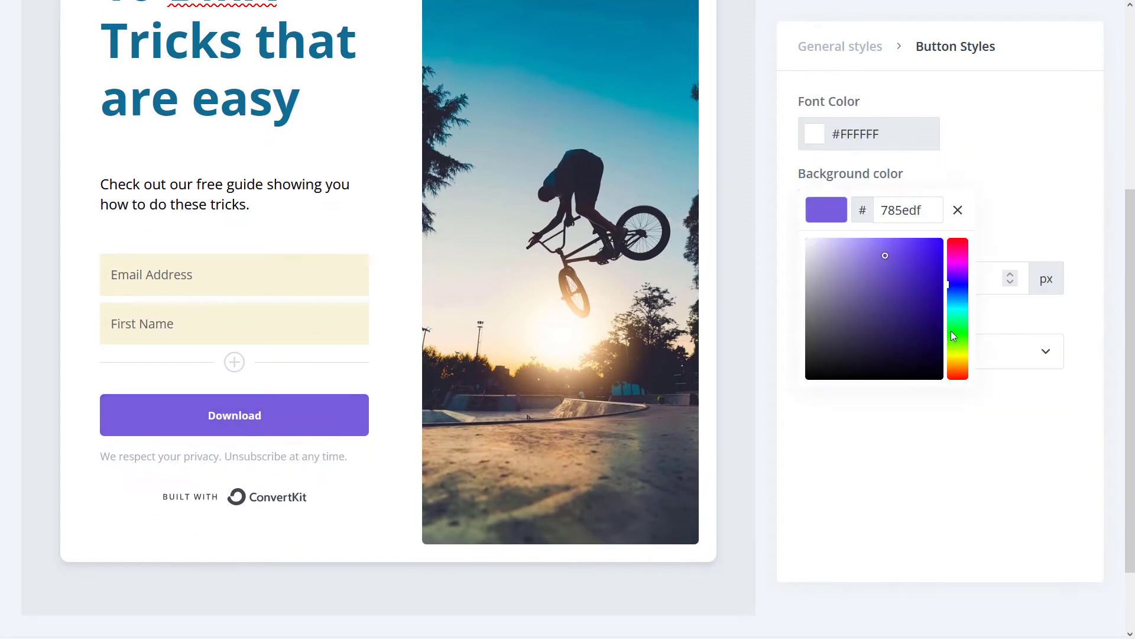
pyautogui.click(960, 300)
pyautogui.click(911, 287)
pyautogui.doubleClick(908, 210)
pyautogui.write('047cd1')
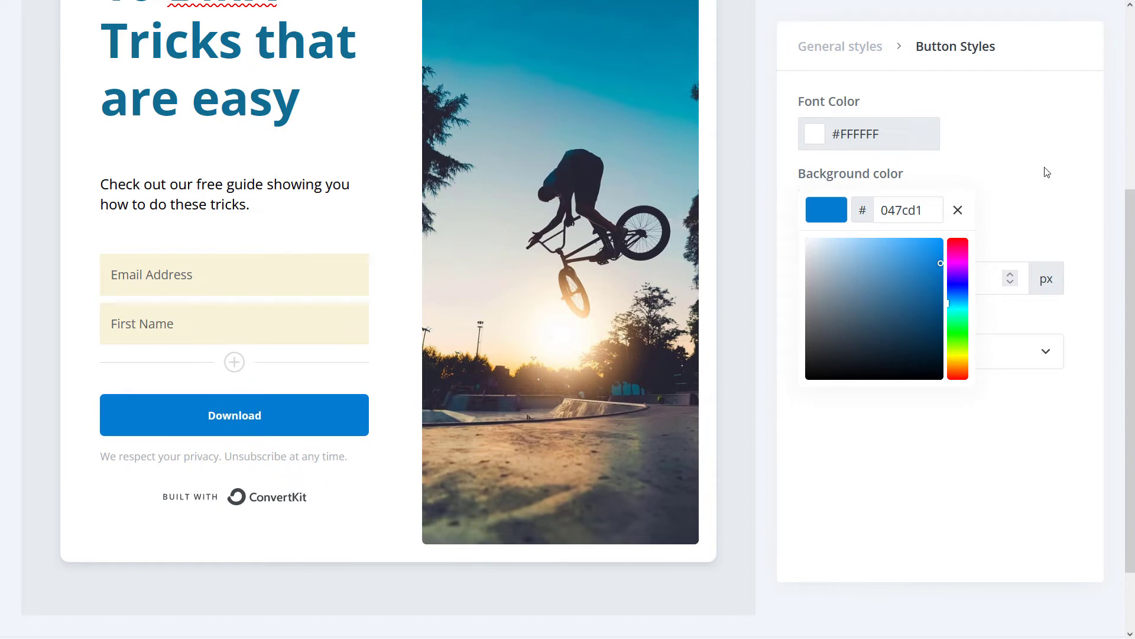
pyautogui.click(971, 258)
# - Make the button text Bold with a 100 px border radius
pyautogui.click(887, 355)
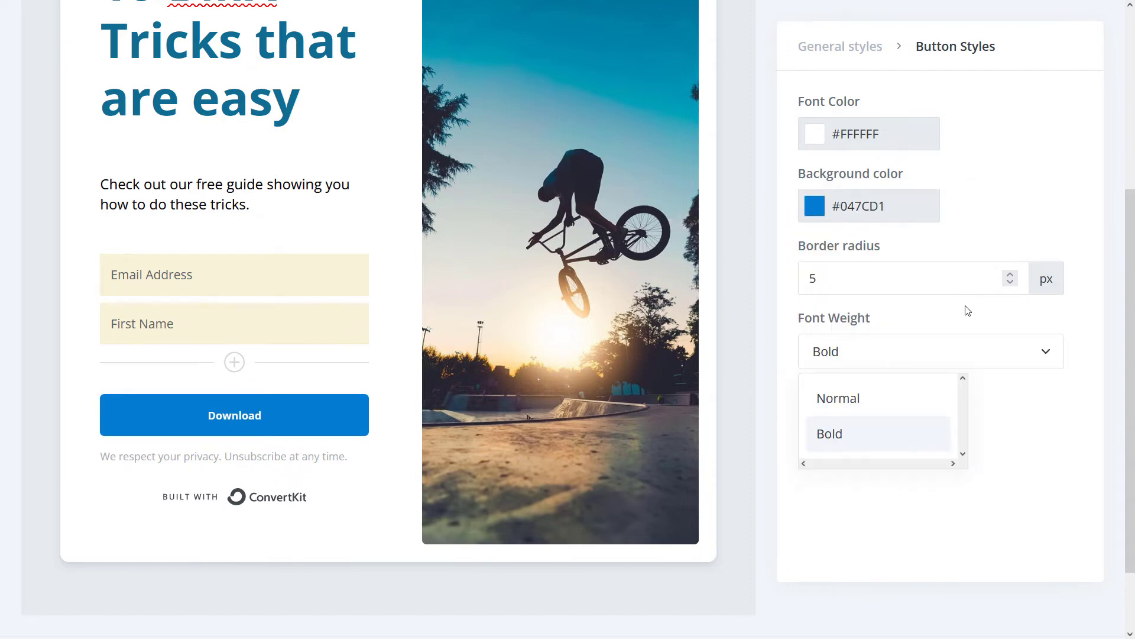
pyautogui.click(1016, 241)
pyautogui.doubleClick(983, 276)
pyautogui.write('100')
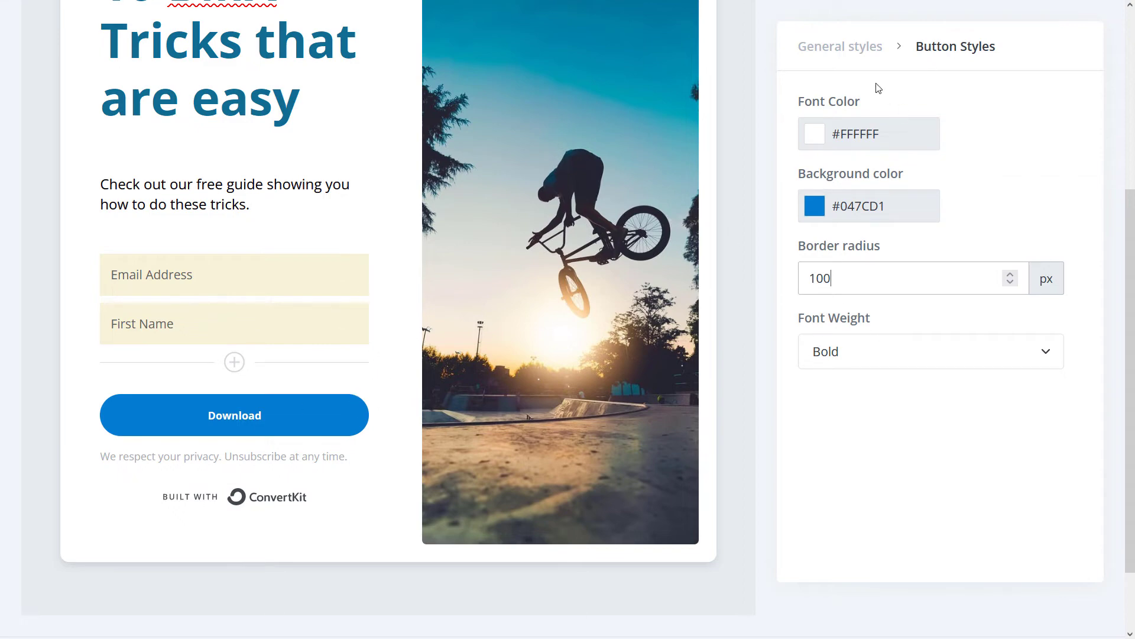
# - Start darkening the form background toward black in General styles
pyautogui.click(841, 46)
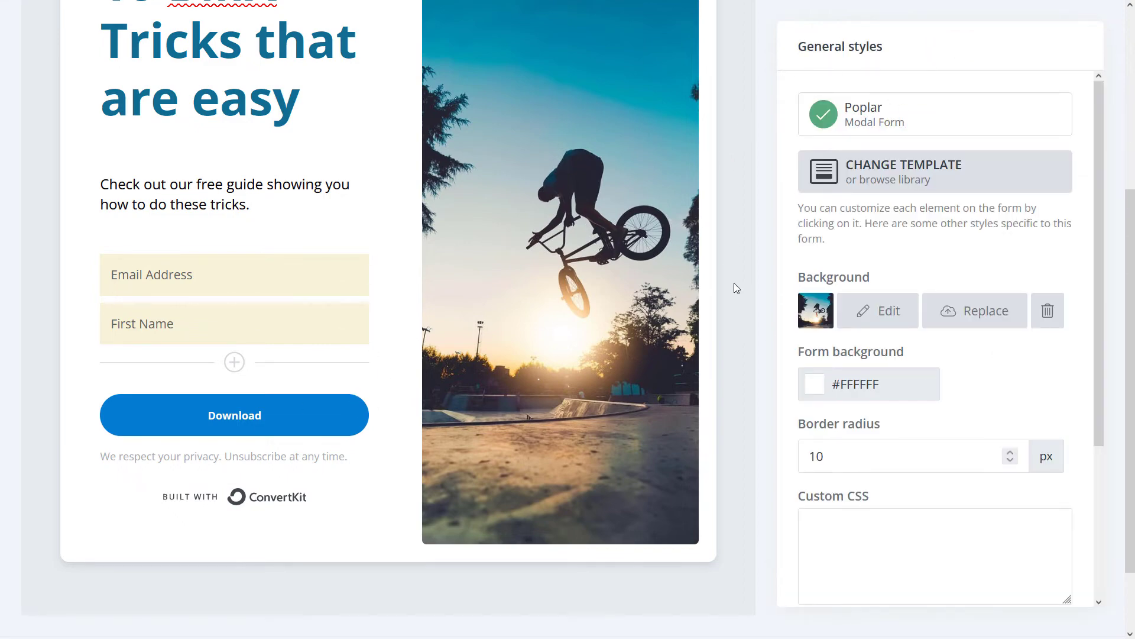
pyautogui.scroll(2, 566, 300)
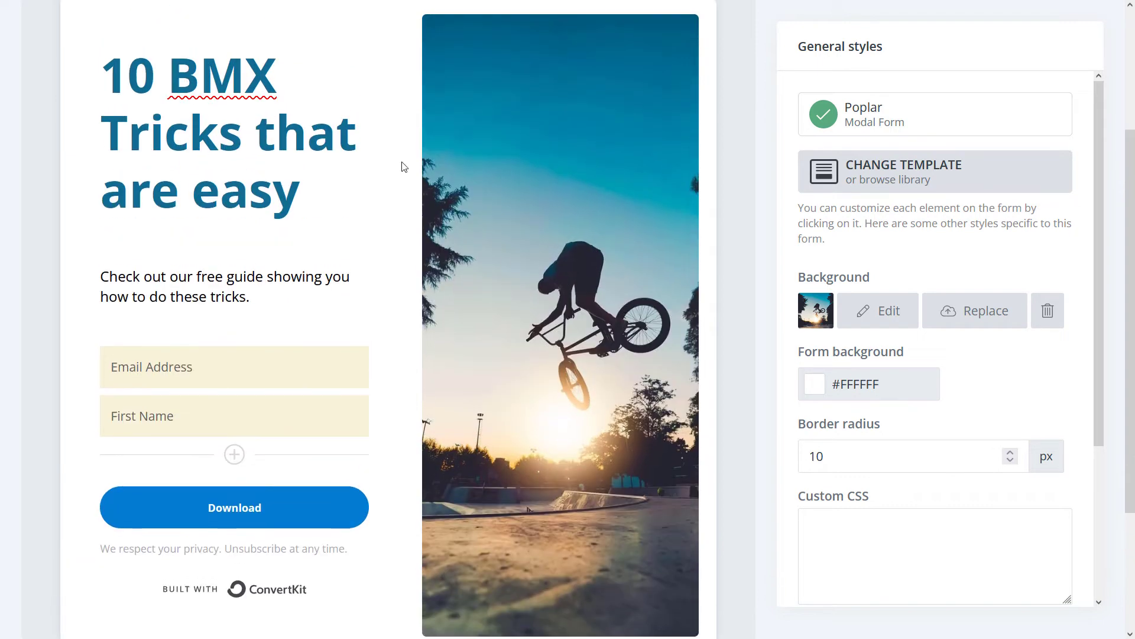
pyautogui.click(863, 385)
pyautogui.click(893, 450)
pyautogui.moveTo(893, 449); pyautogui.dragTo(919, 571)
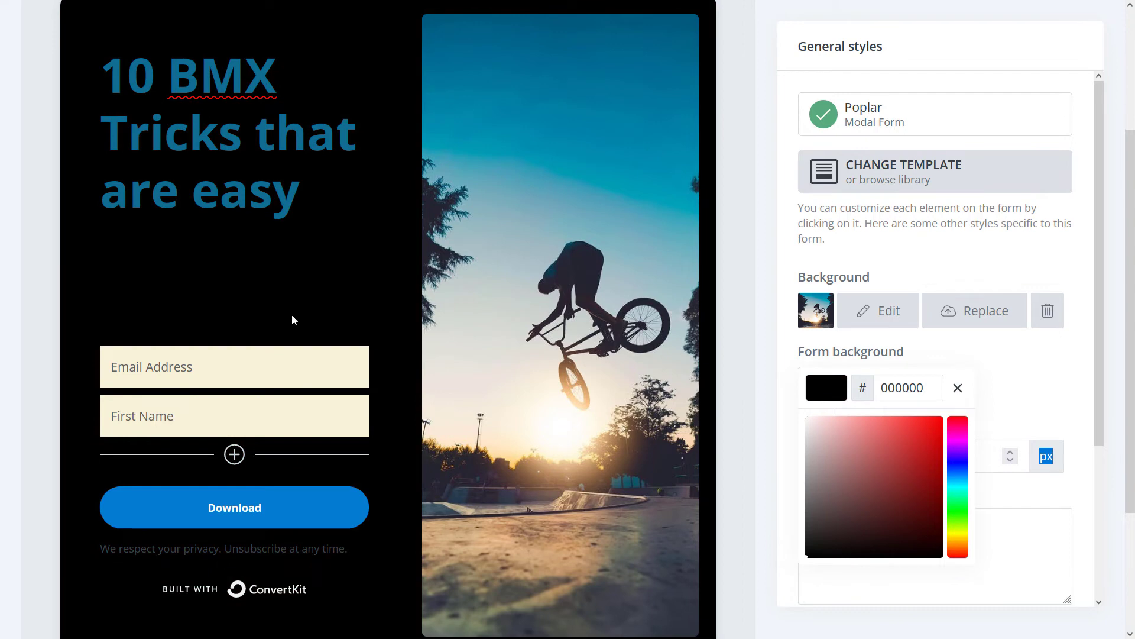
# - Keep the #000000 form background and set the description text colour to white #FFFFFF
pyautogui.click(293, 258)
pyautogui.click(273, 273)
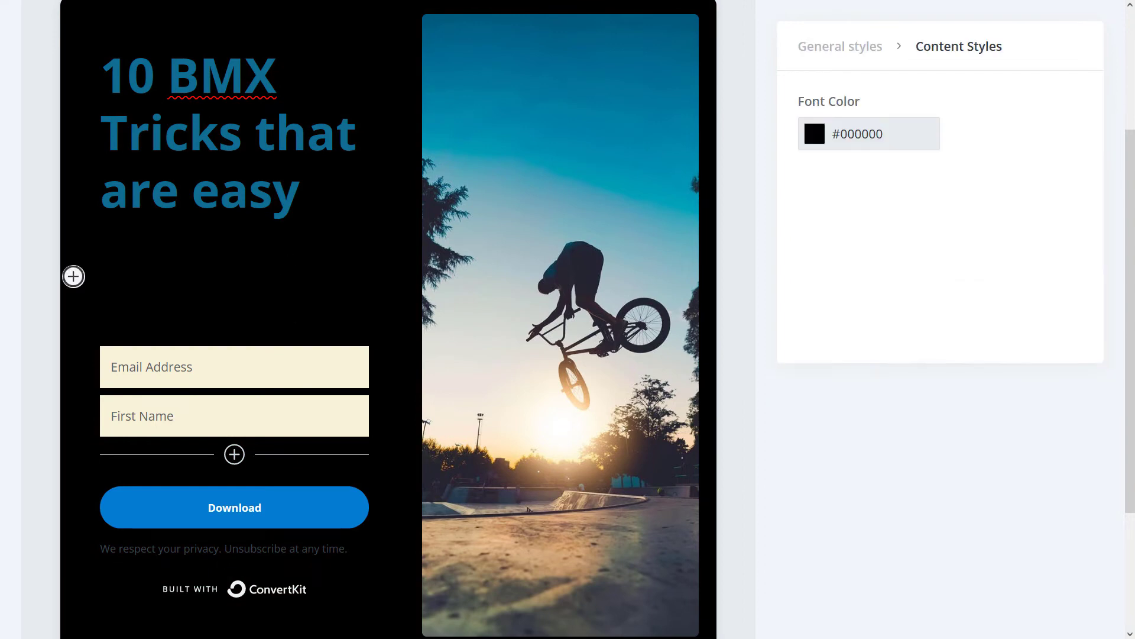
pyautogui.click(921, 139)
pyautogui.moveTo(878, 245); pyautogui.dragTo(804, 164)
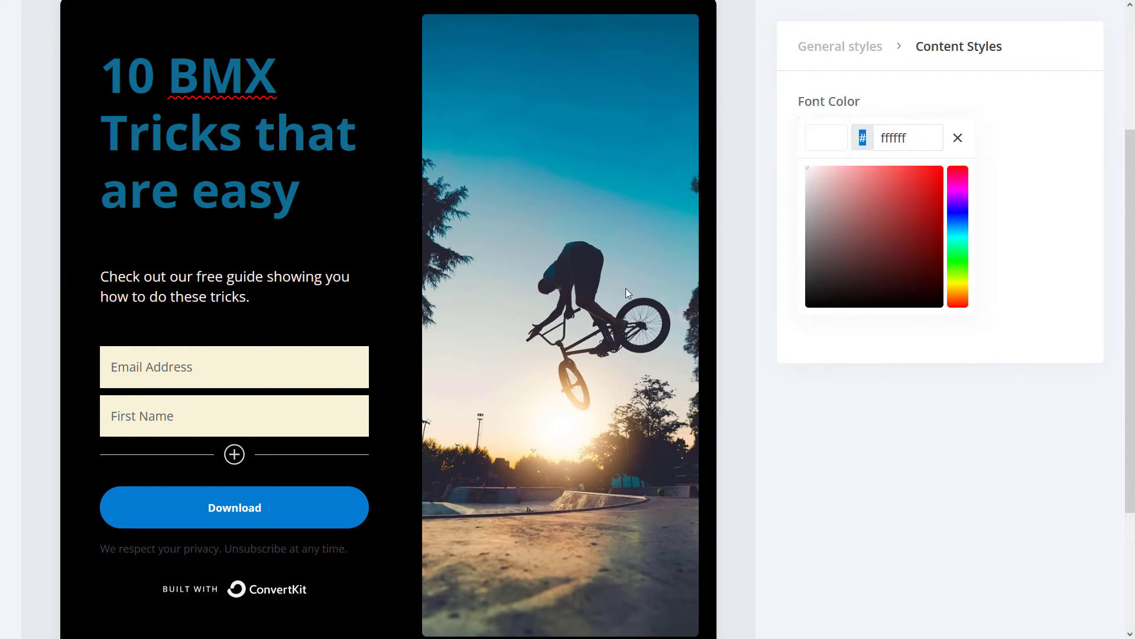
pyautogui.click(732, 309)
pyautogui.scroll(2, 438, 270)
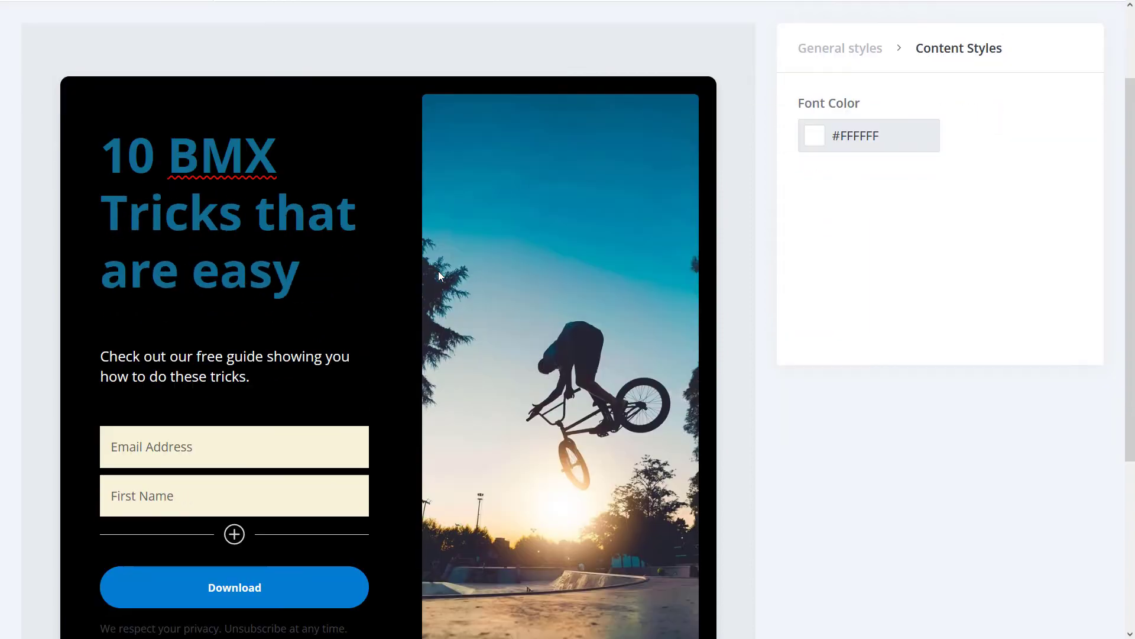
pyautogui.scroll(-2, 438, 271)
pyautogui.scroll(3, 831, 152)
pyautogui.click(830, 153)
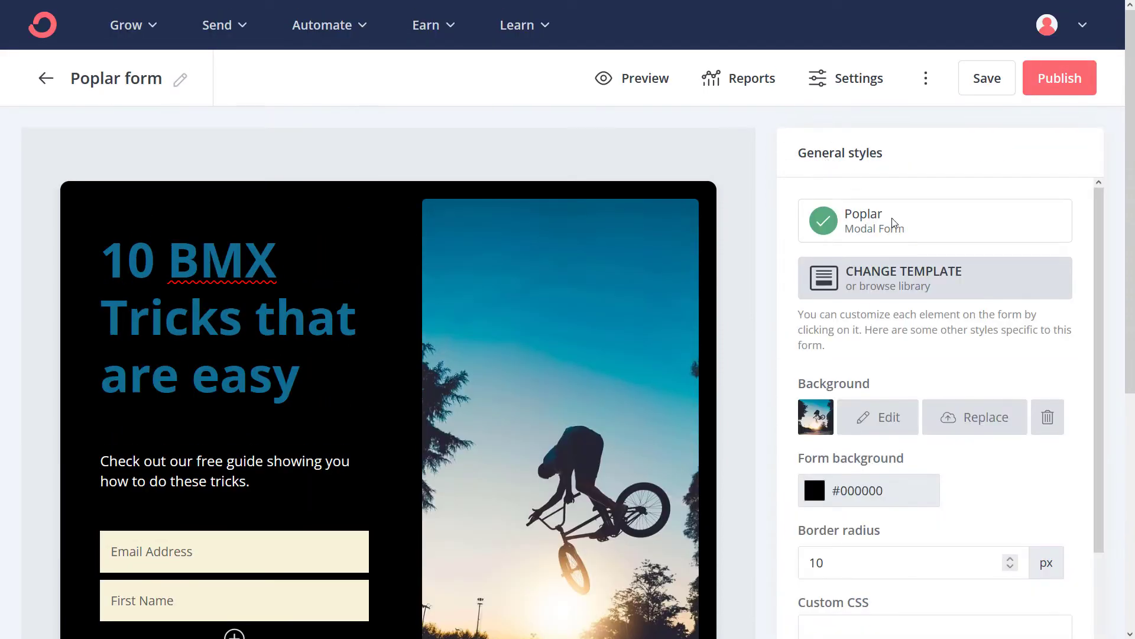
pyautogui.scroll(-3, 893, 222)
pyautogui.scroll(3, 907, 375)
# - Save and publish the Poplar form, then copy its JavaScript embed snippet
pyautogui.click(1011, 87)
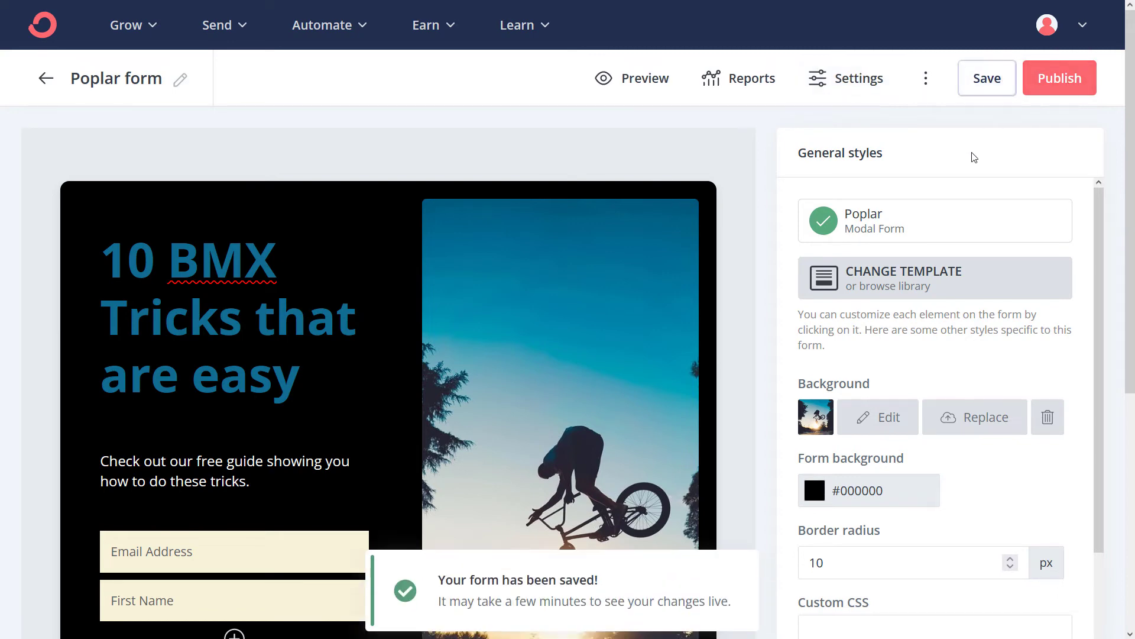
pyautogui.click(1079, 93)
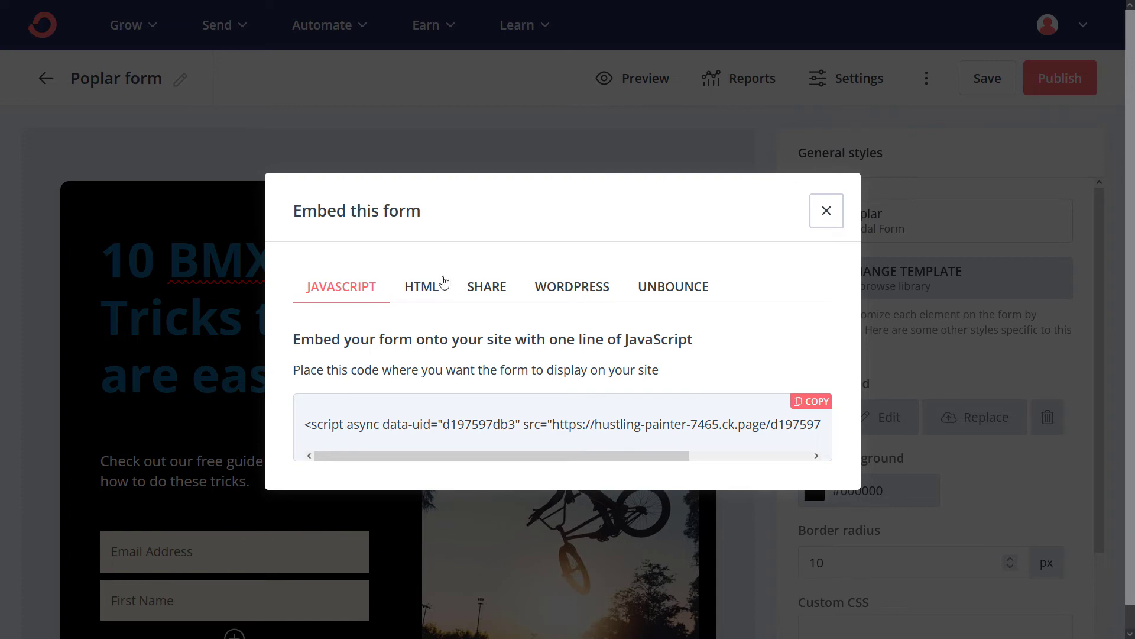
pyautogui.click(809, 406)
pyautogui.hotkey('ctrl', 'c')
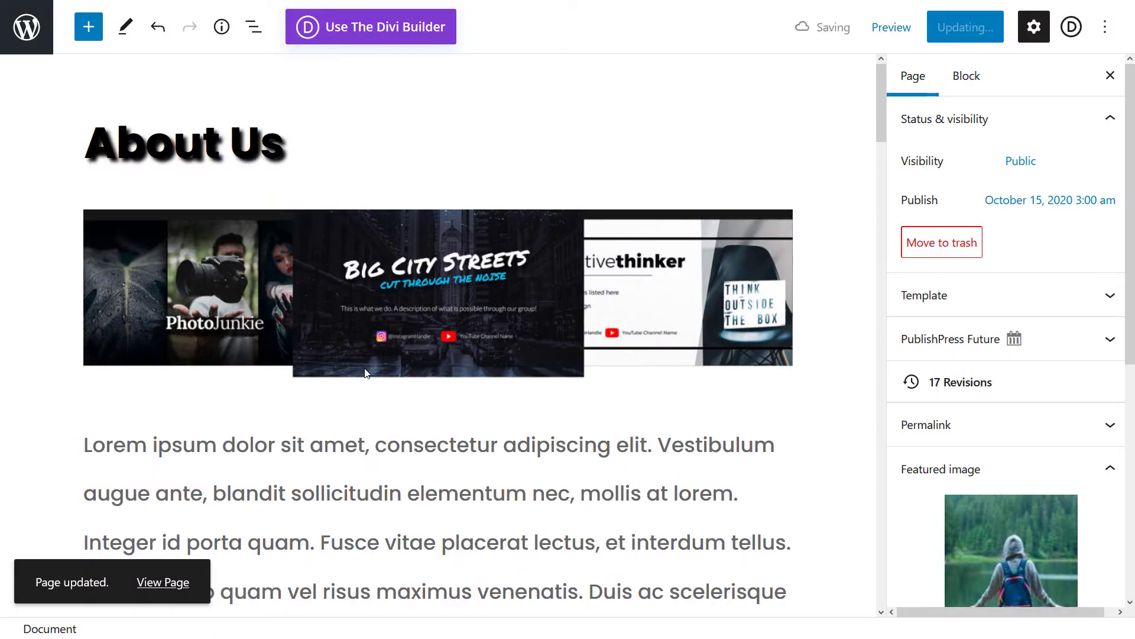
# - Insert a Custom HTML block below the About Us banner
pyautogui.scroll(-5, 449, 382)
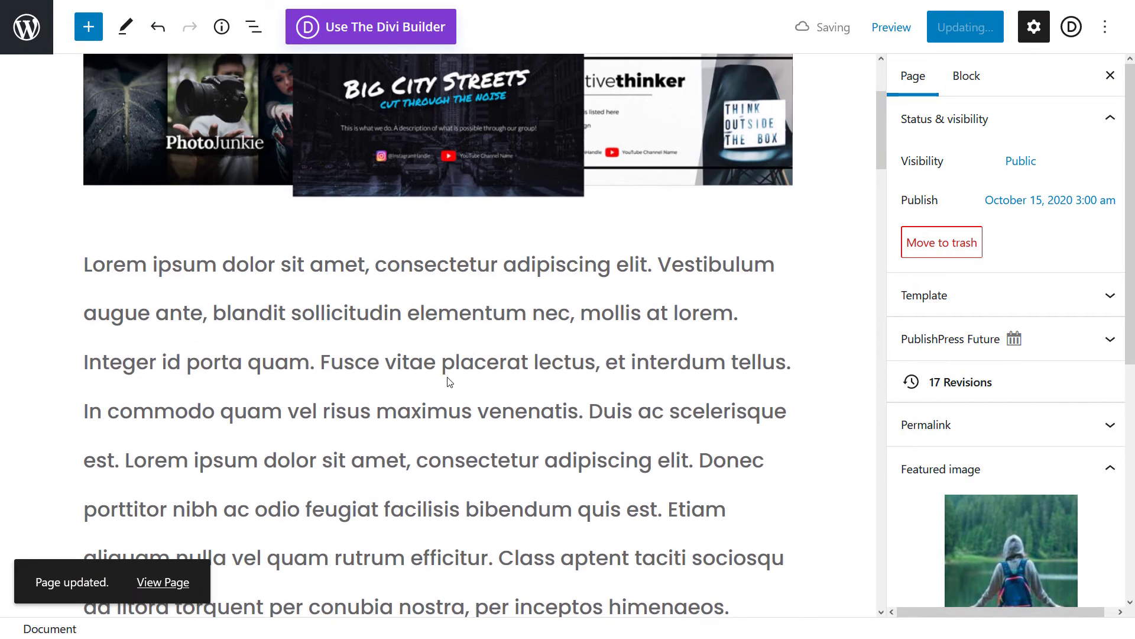
pyautogui.scroll(5, 433, 388)
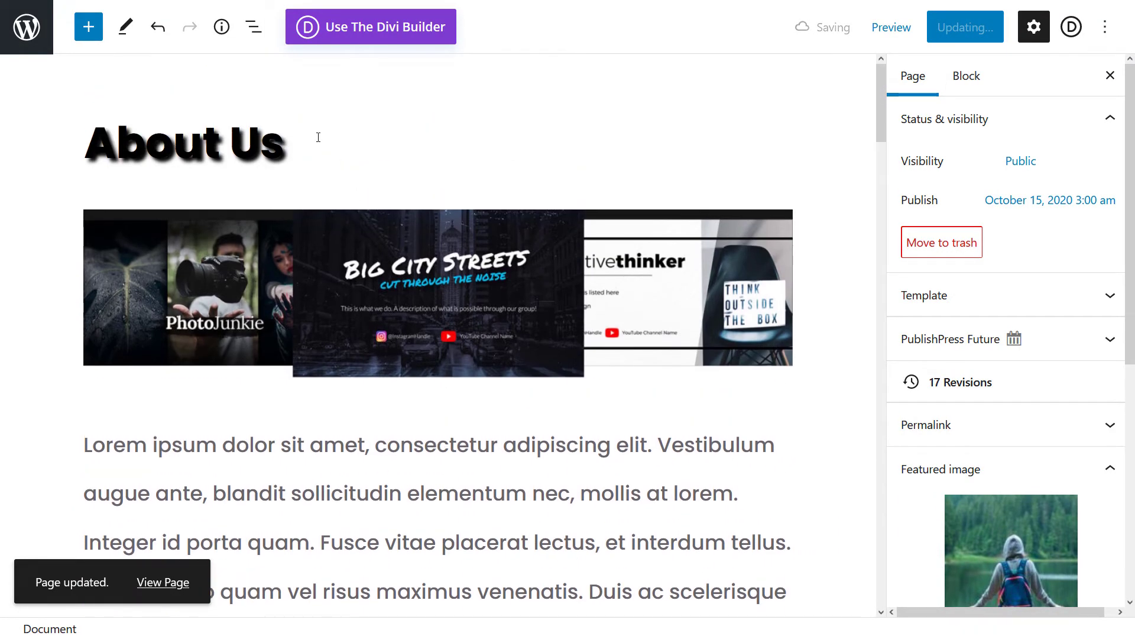
pyautogui.click(494, 408)
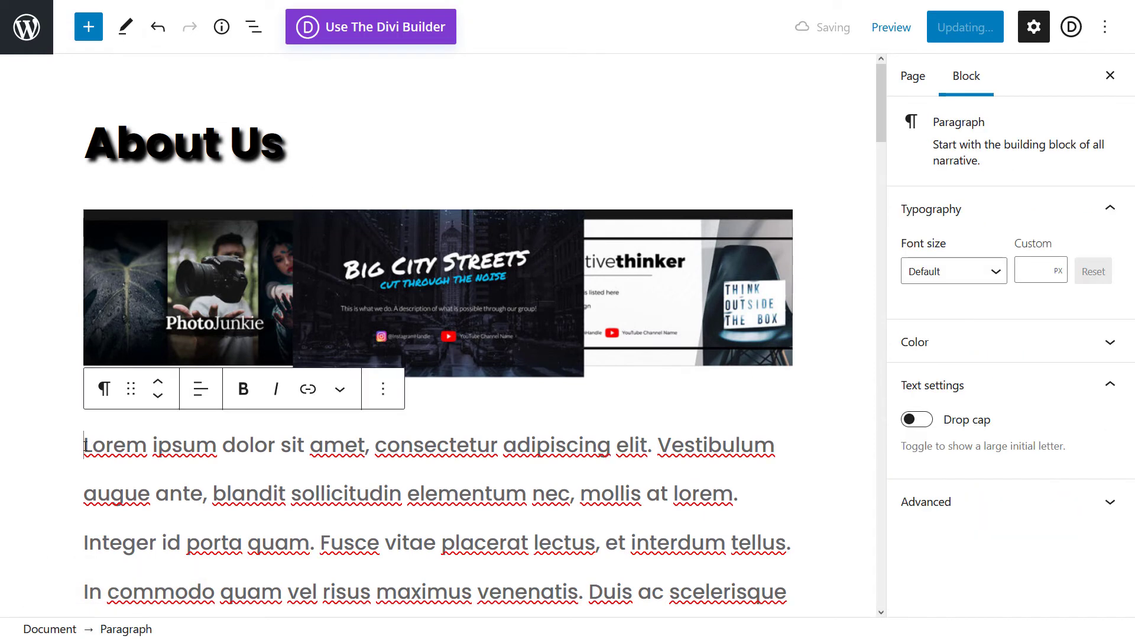
pyautogui.click(495, 408)
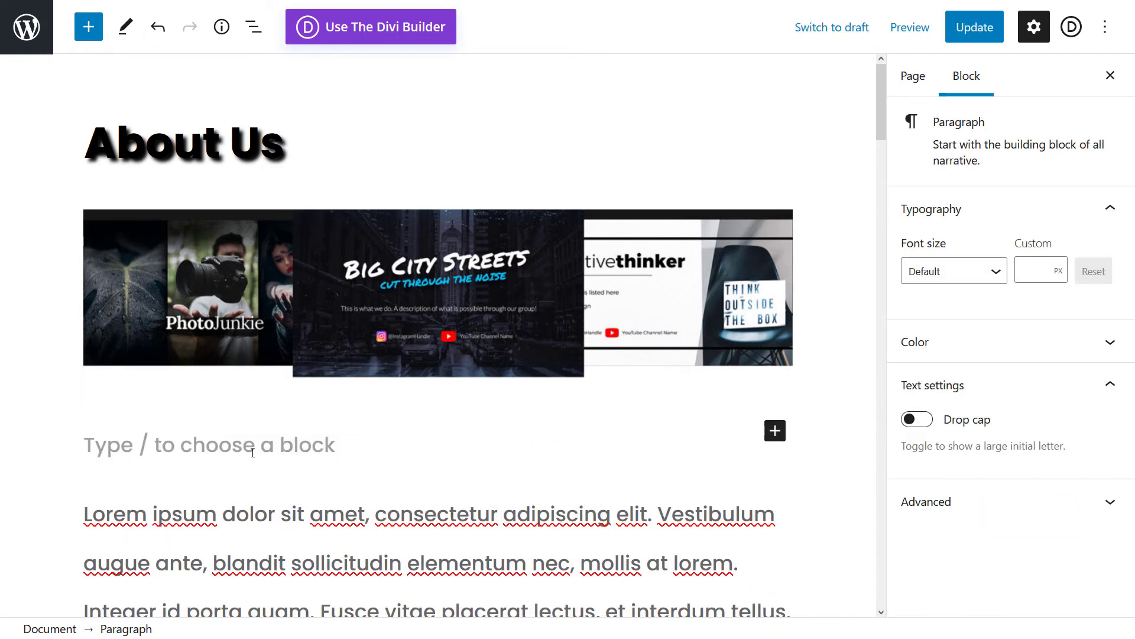
pyautogui.click(775, 431)
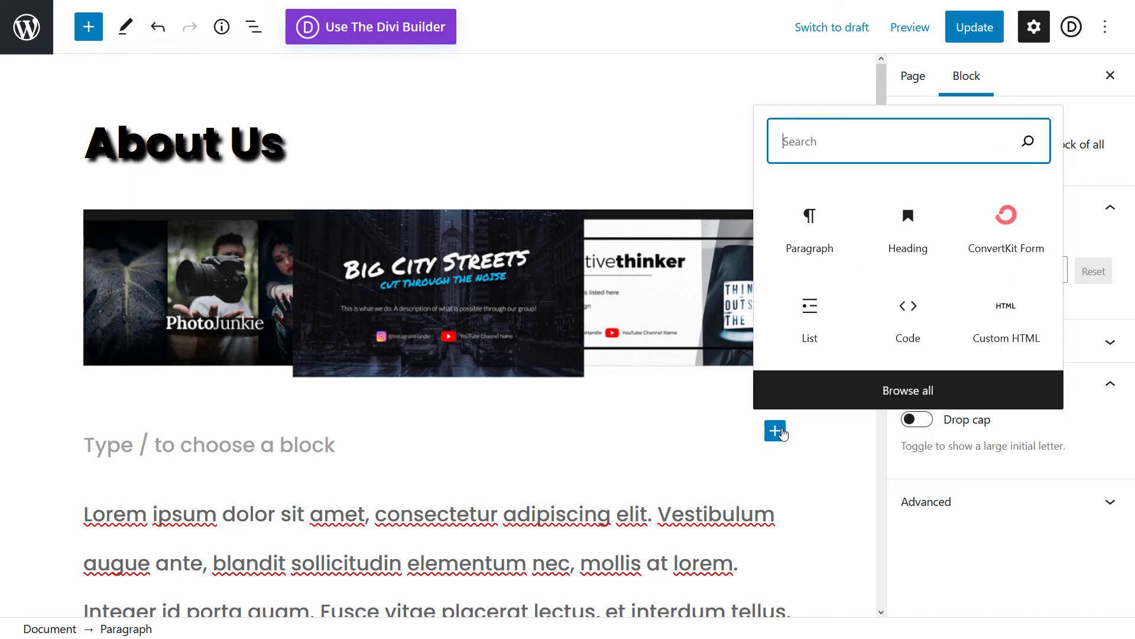
pyautogui.write('html')
pyautogui.click(798, 325)
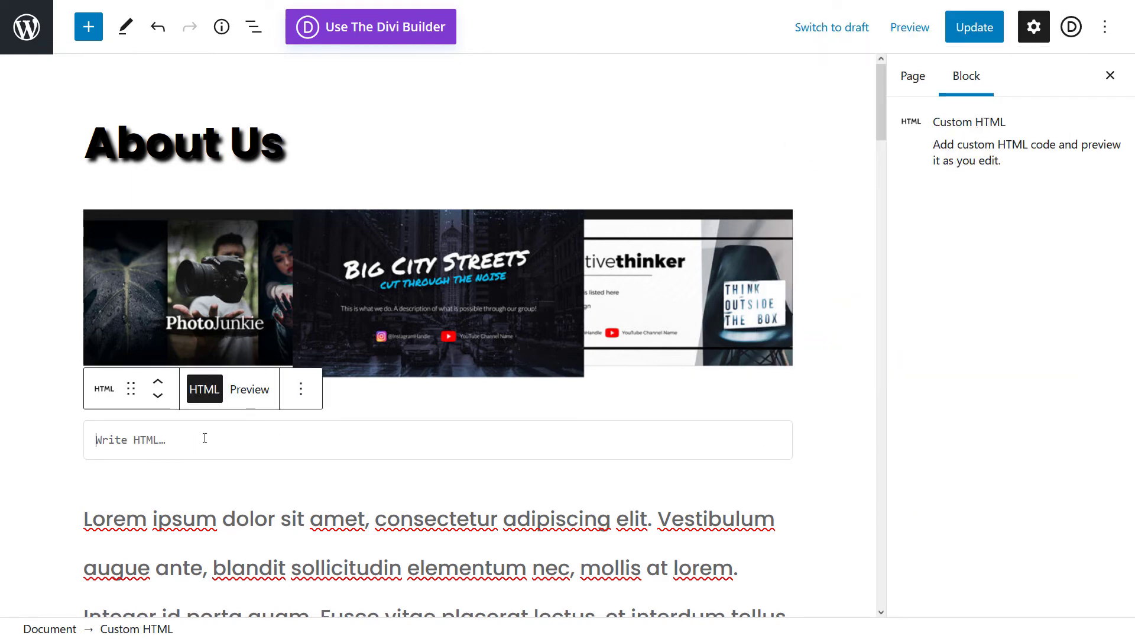
# - Paste the ConvertKit script into the block and update the About Us page
pyautogui.rightClick(185, 437)
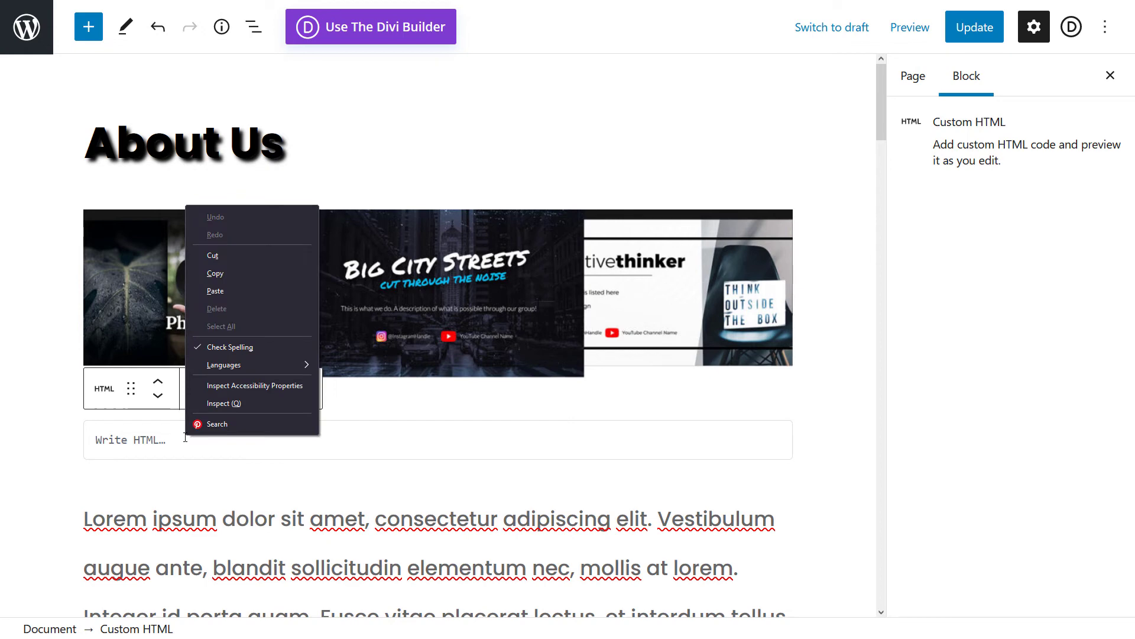
pyautogui.click(232, 289)
pyautogui.click(994, 28)
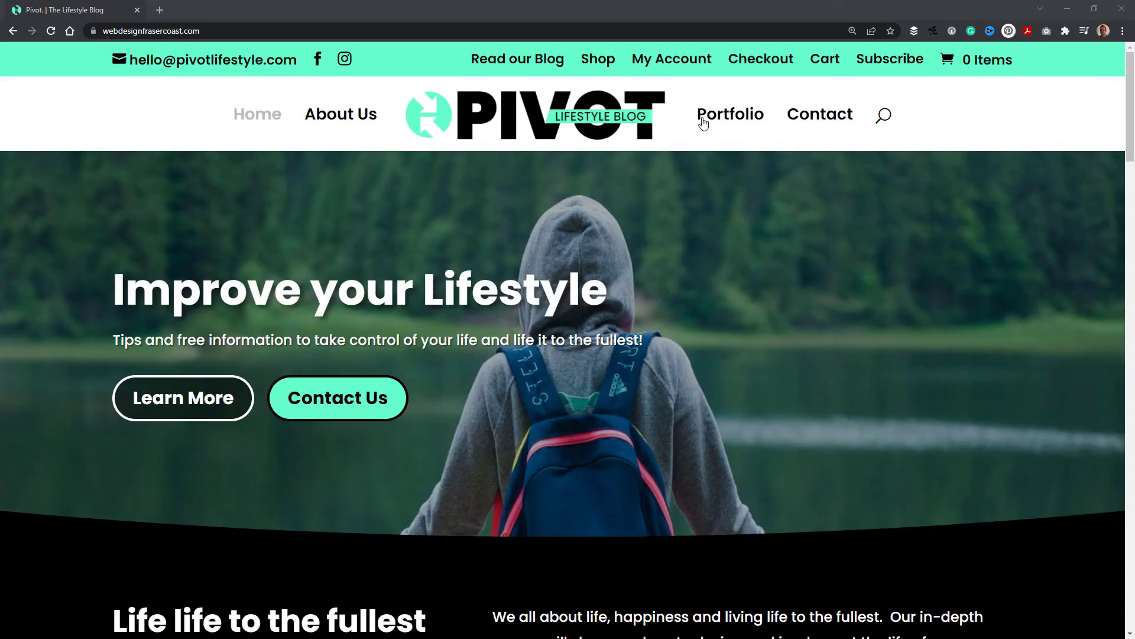
pyautogui.click(343, 120)
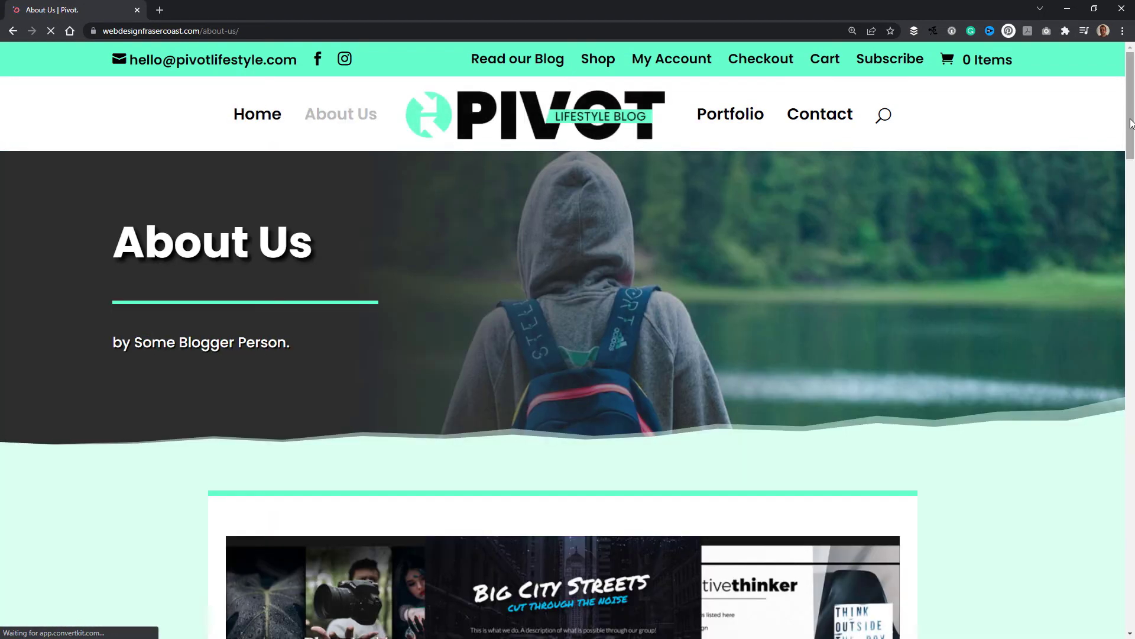
# - Scroll the live About Us page until the 10 BMX Tricks popup appears, then close it
pyautogui.moveTo(1133, 122); pyautogui.dragTo(1130, 306)
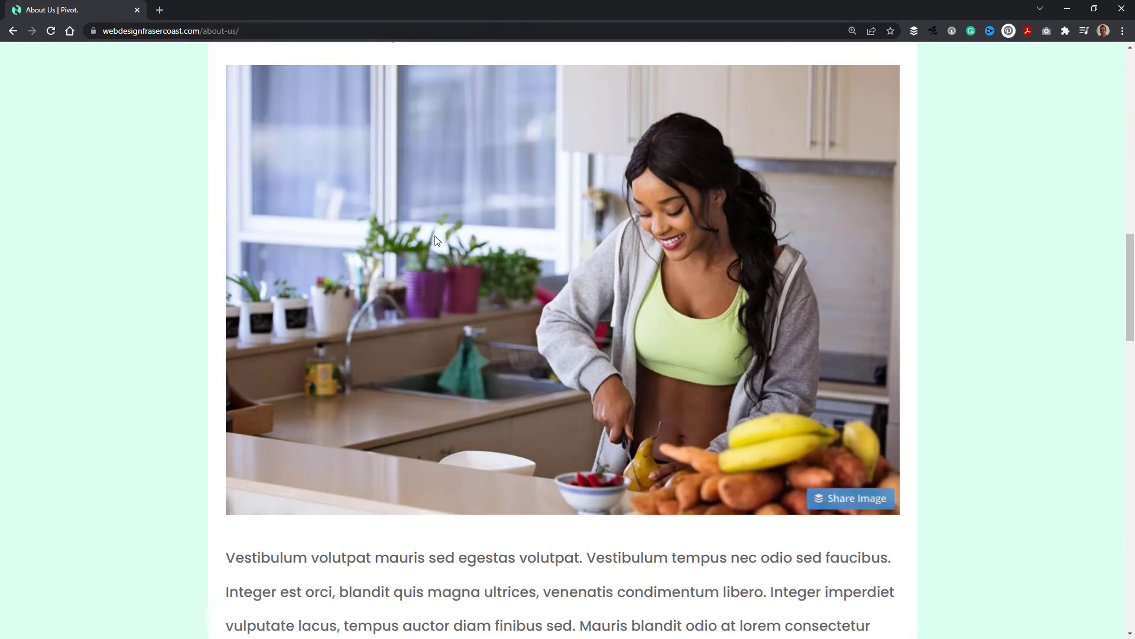
pyautogui.scroll(-5, 461, 375)
pyautogui.scroll(15, 127, 152)
pyautogui.scroll(5, 27, 112)
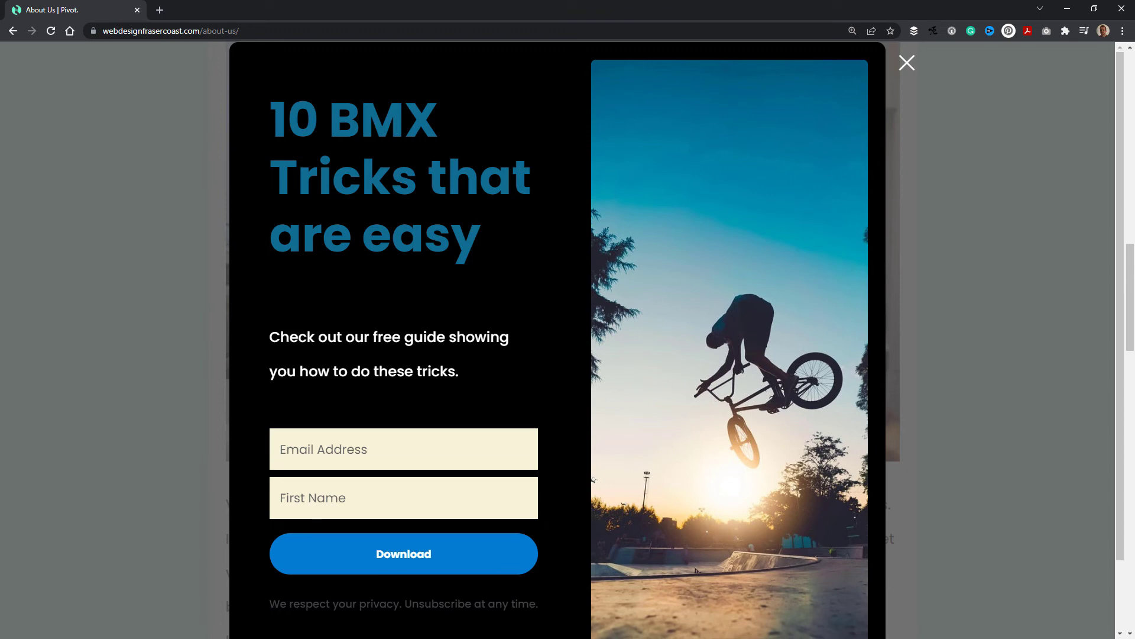
pyautogui.scroll(-2, 655, 368)
pyautogui.scroll(2, 670, 359)
pyautogui.click(913, 65)
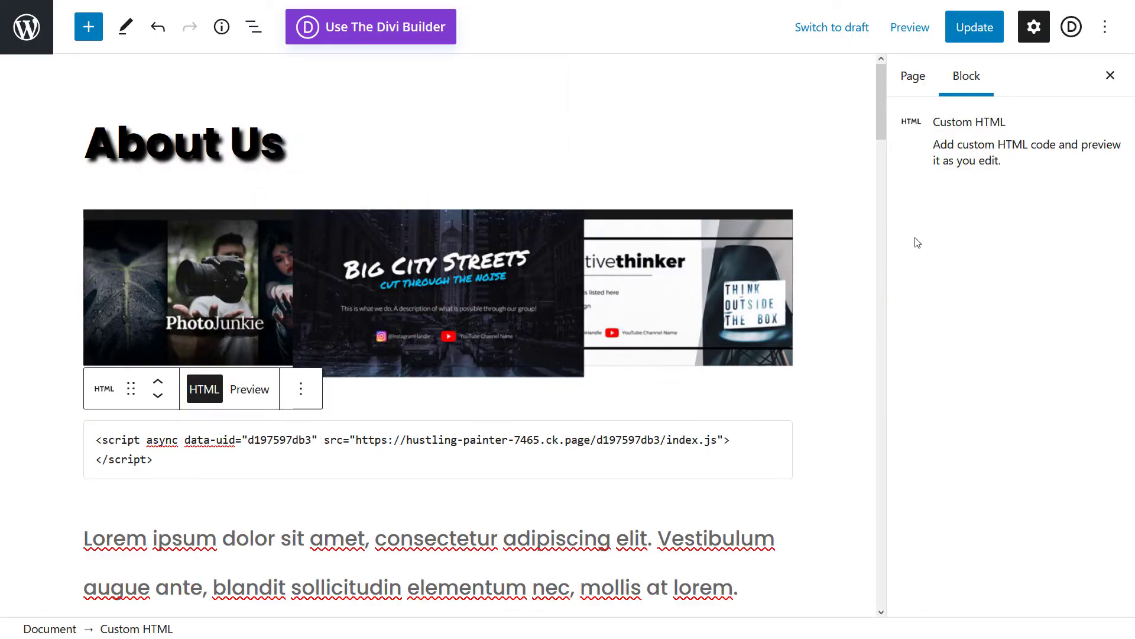
# - Check the ConvertKit Form dropdown, leave it at None, and go to All Pages
pyautogui.moveTo(884, 101); pyautogui.dragTo(882, 562)
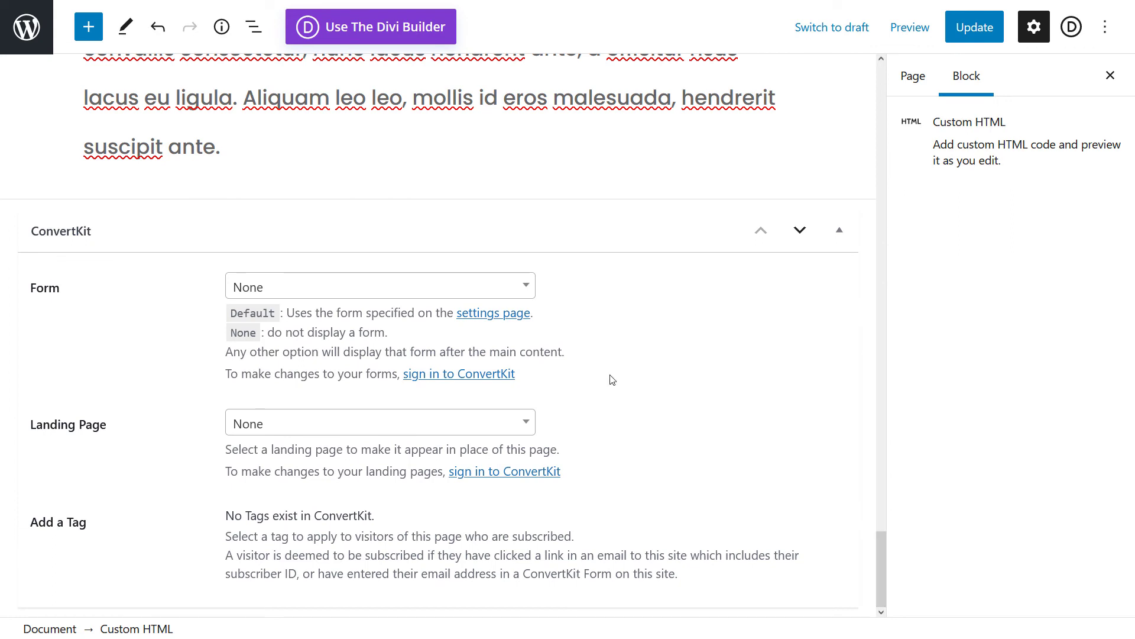
pyautogui.click(341, 290)
pyautogui.click(332, 295)
pyautogui.click(294, 292)
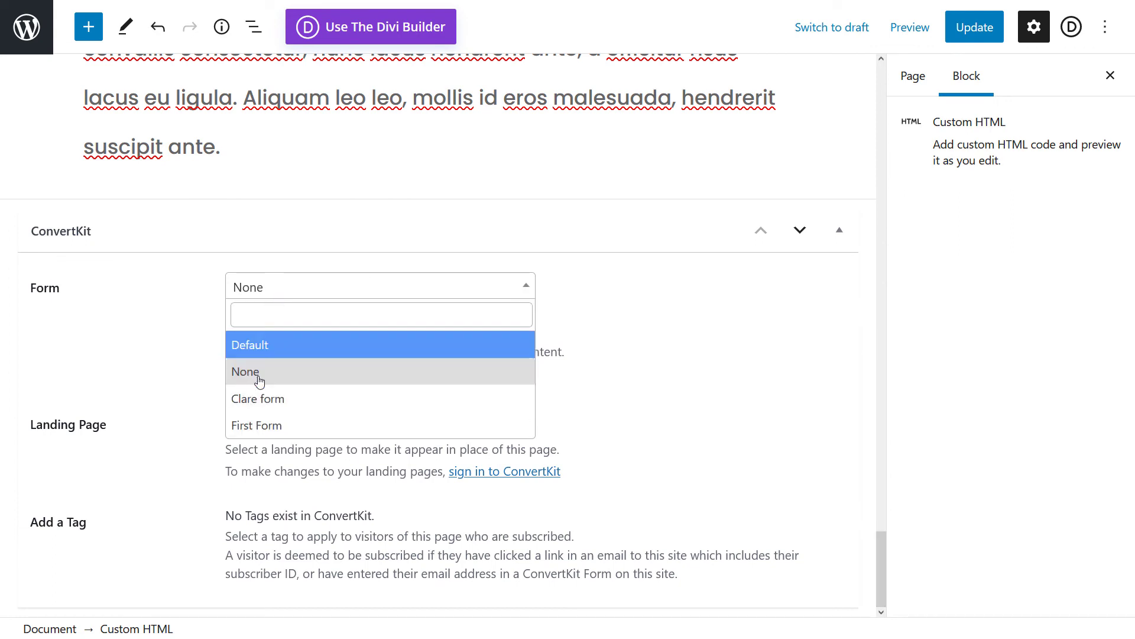
pyautogui.click(848, 320)
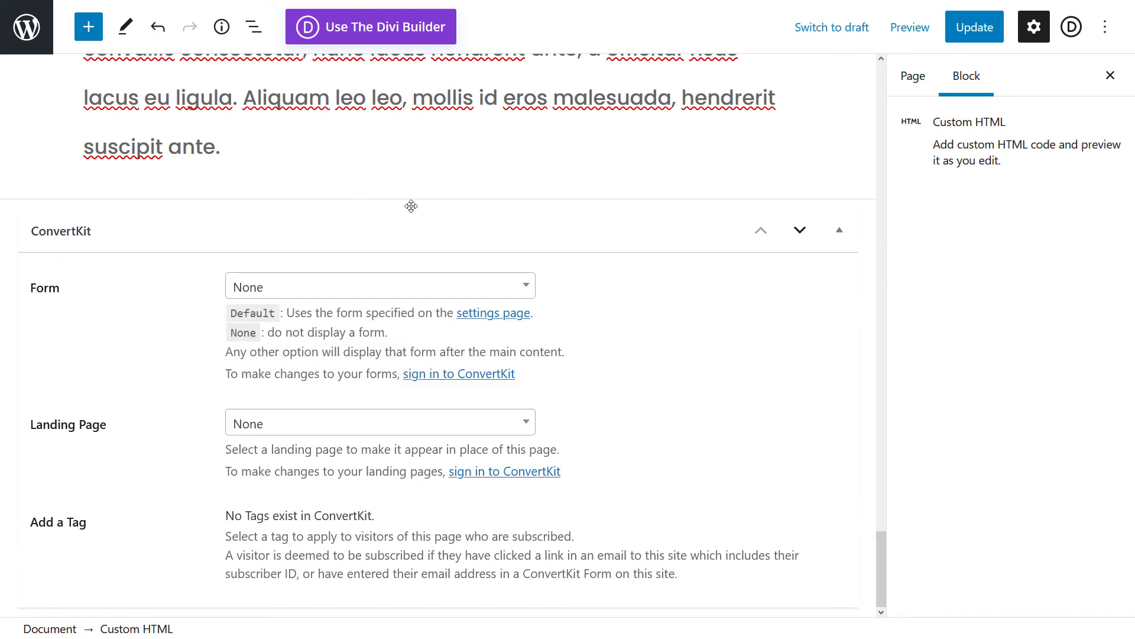
pyautogui.click(26, 37)
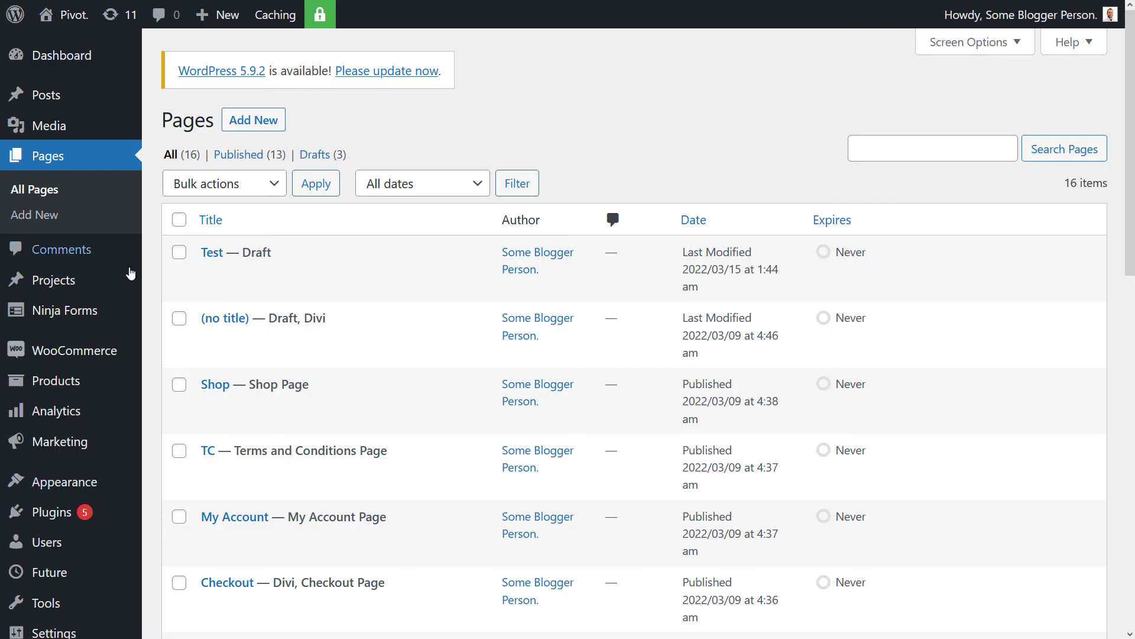
pyautogui.scroll(-5, 89, 473)
pyautogui.moveTo(70, 514)
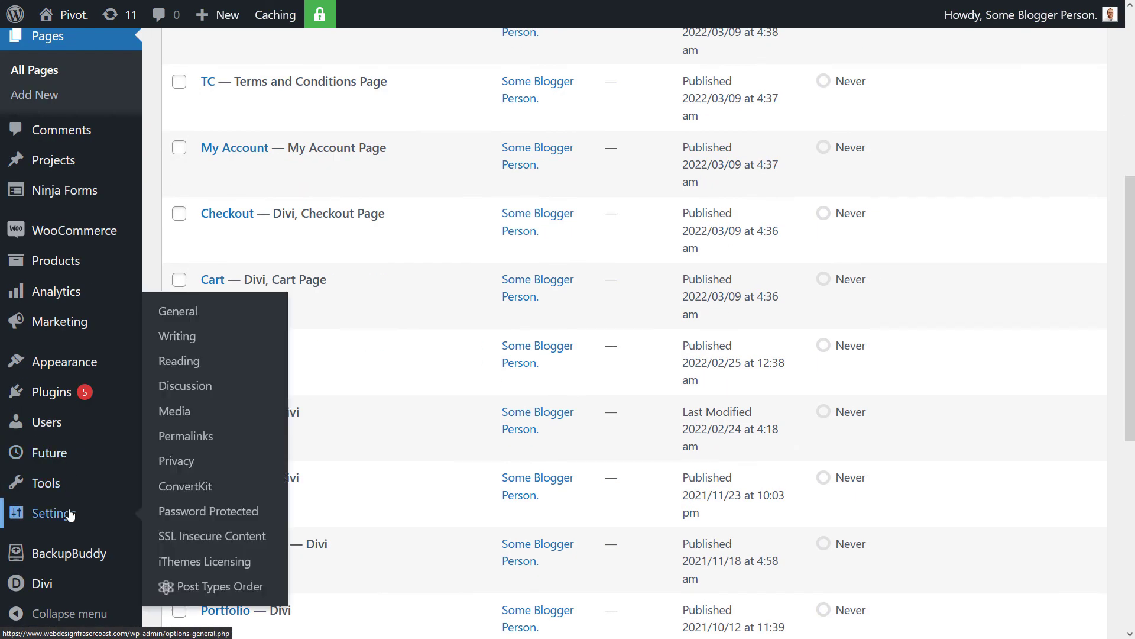
pyautogui.click(201, 496)
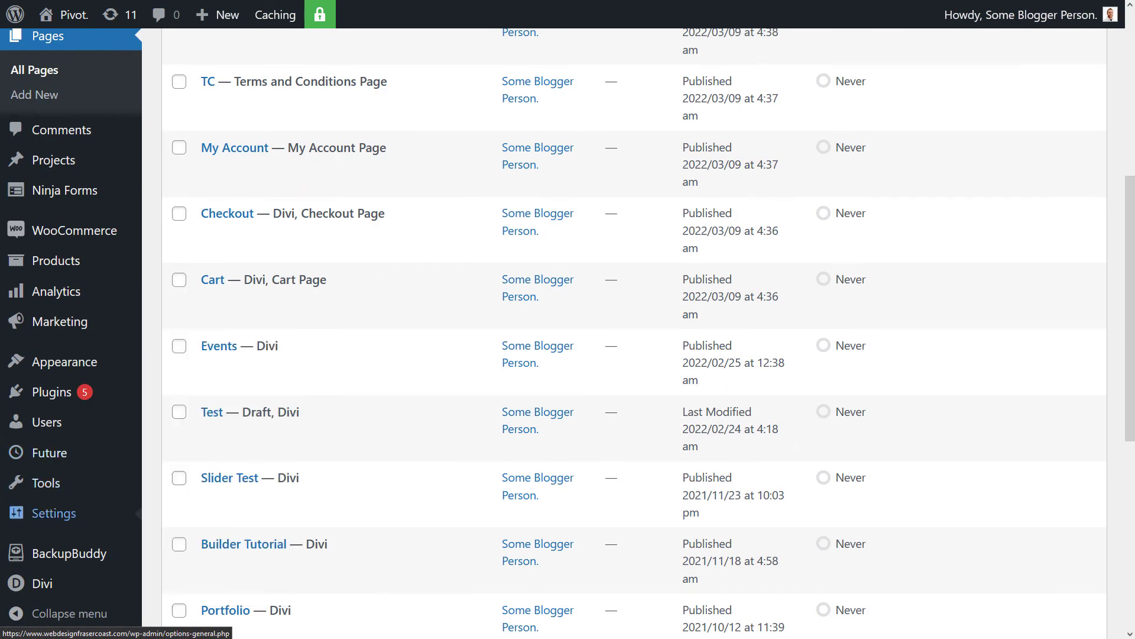
pyautogui.click(526, 460)
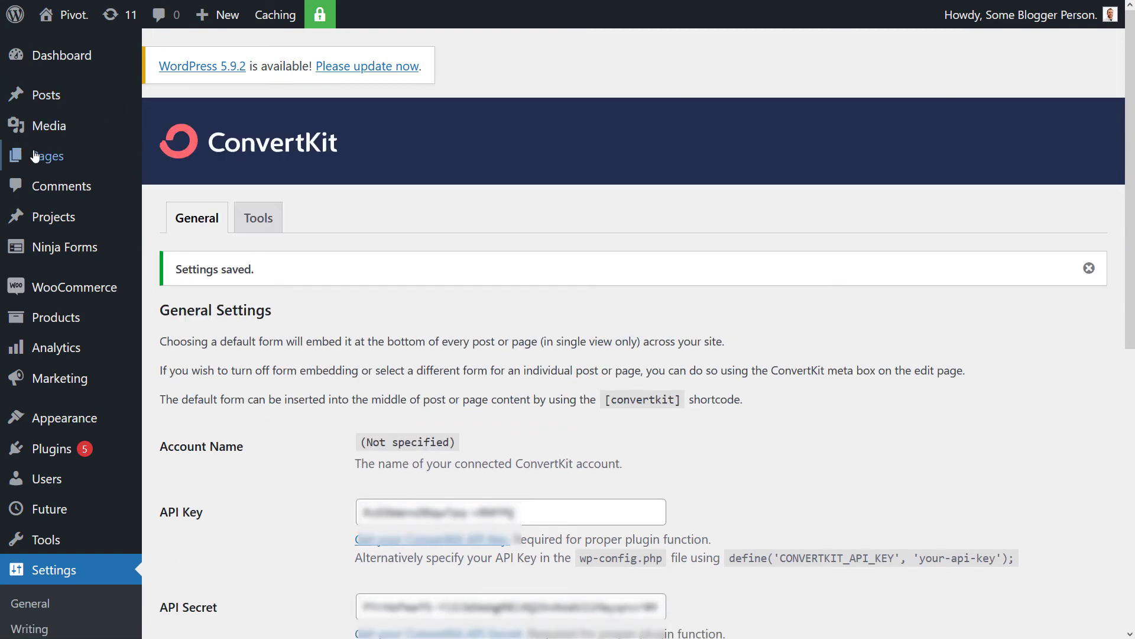
pyautogui.click(36, 157)
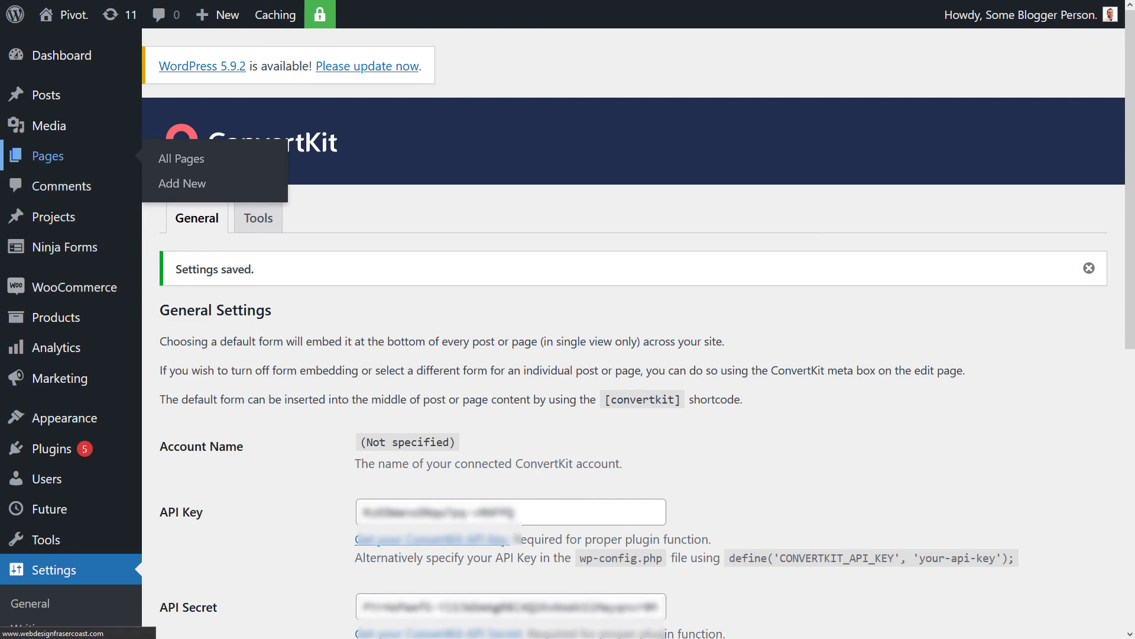
pyautogui.scroll(-7, 242, 373)
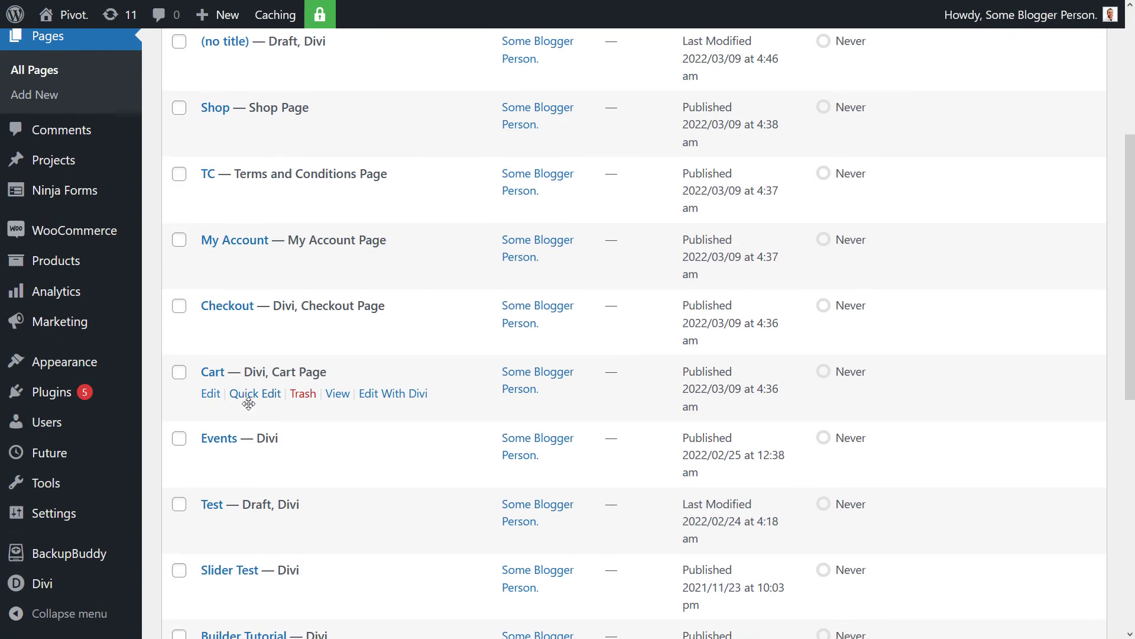
pyautogui.scroll(5, 237, 449)
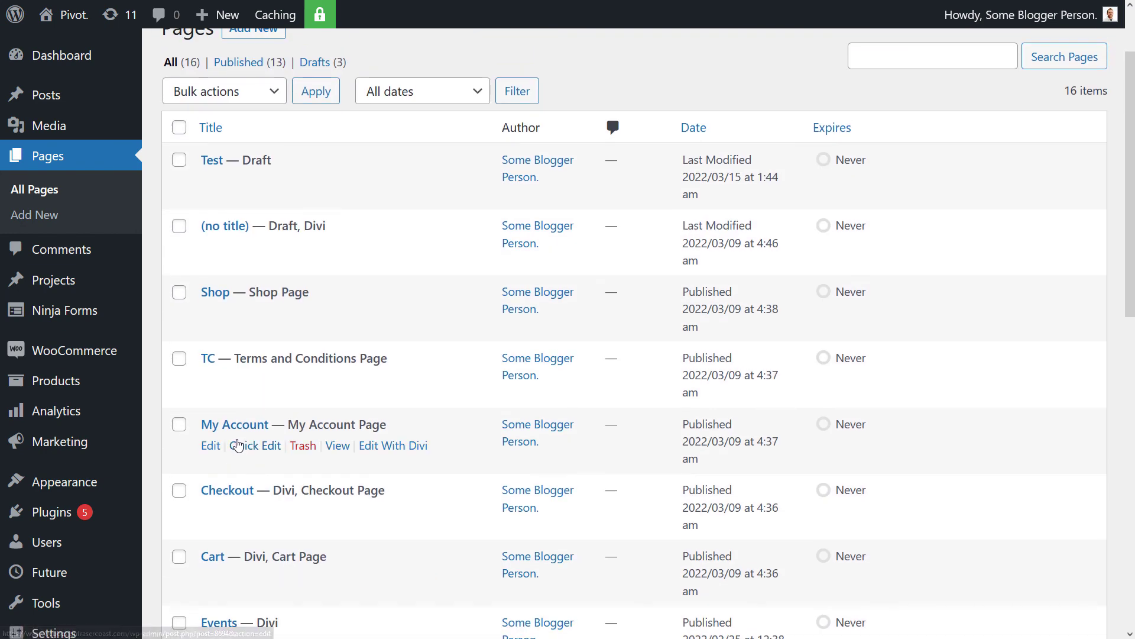
pyautogui.scroll(-4, 236, 443)
pyautogui.scroll(-6, 237, 438)
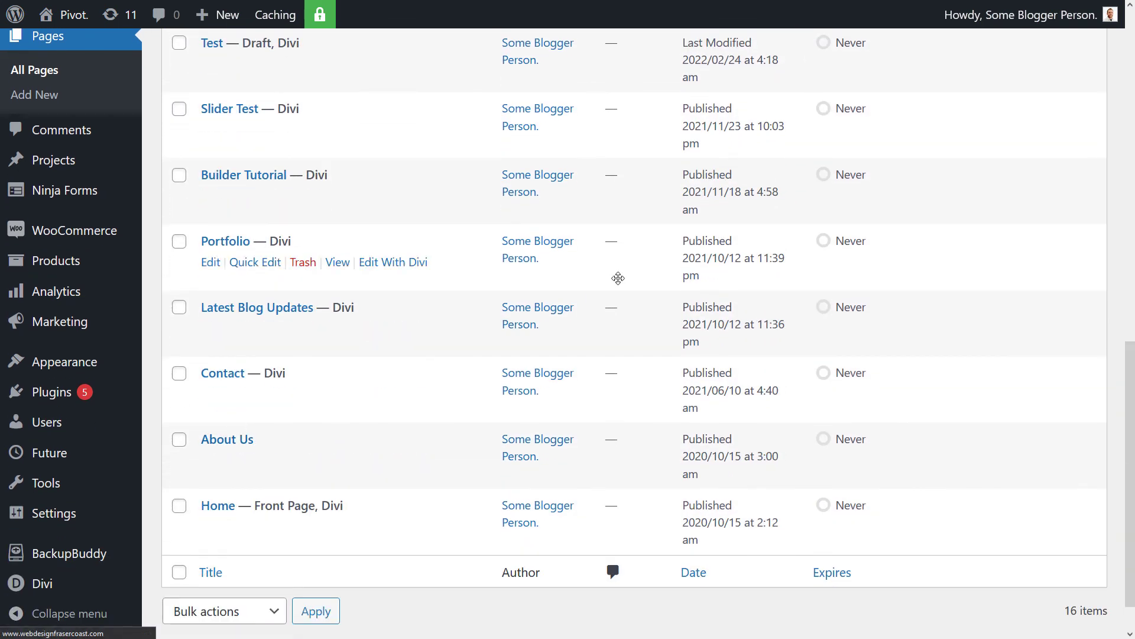
# - Edit About Us and browse the ConvertKit forms like Monterey and Poplar, keeping None
pyautogui.click(227, 439)
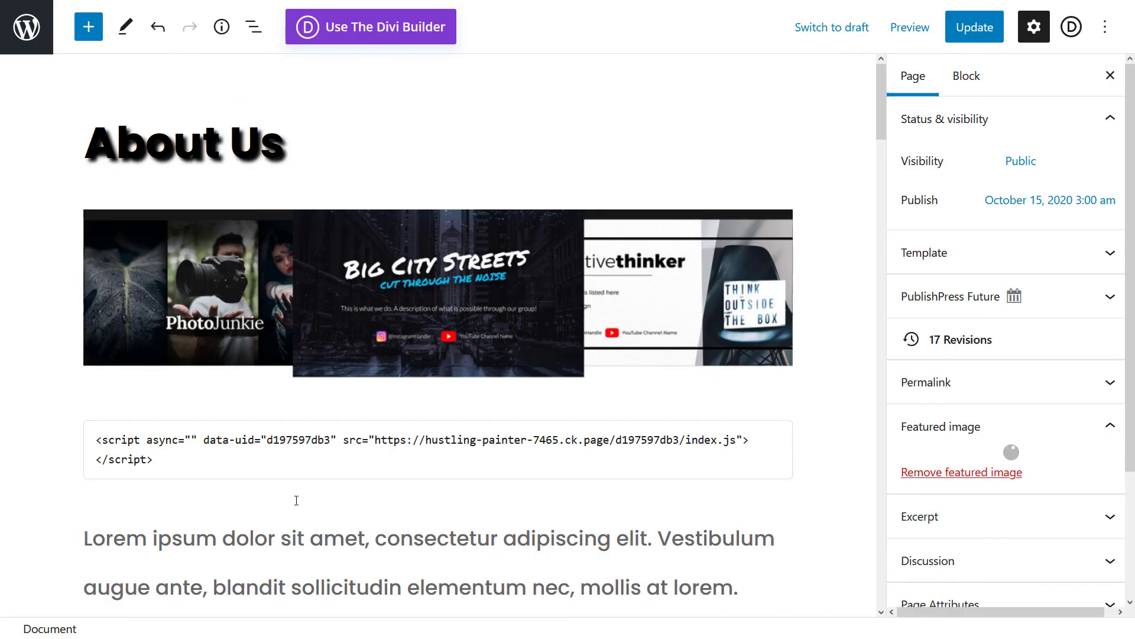
pyautogui.moveTo(875, 114); pyautogui.dragTo(850, 609)
pyautogui.click(257, 285)
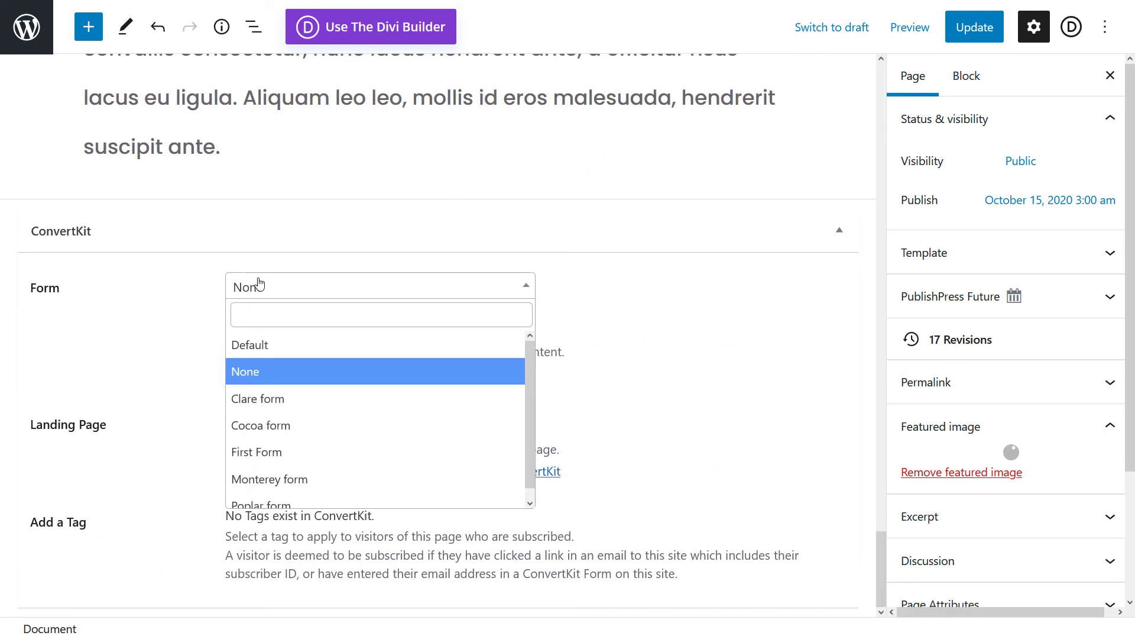
pyautogui.scroll(-1, 302, 355)
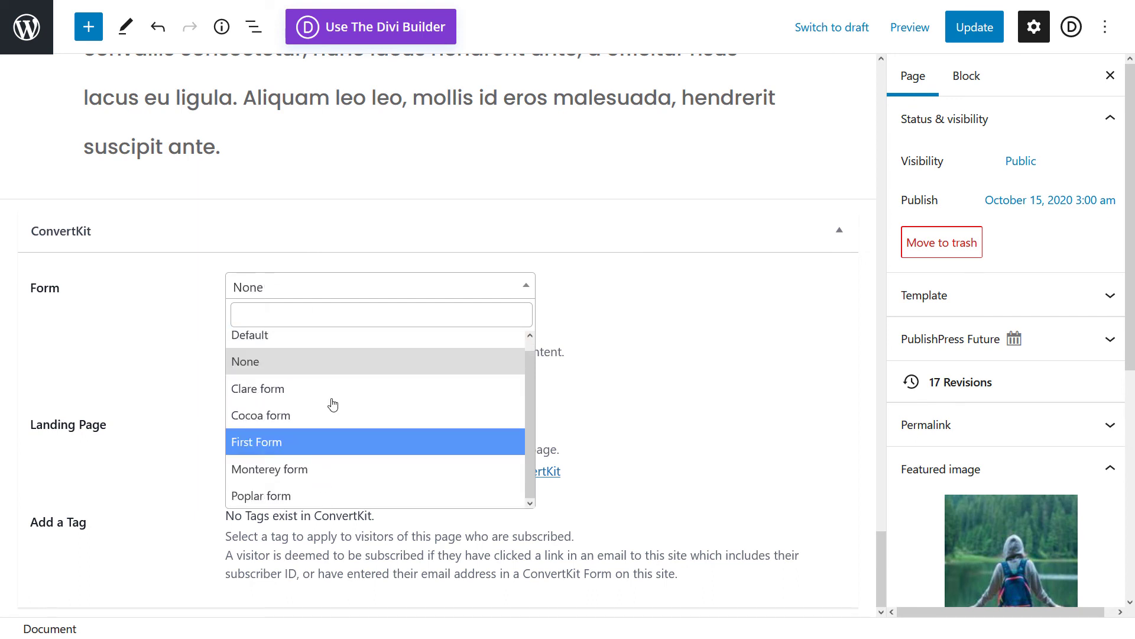
pyautogui.click(678, 307)
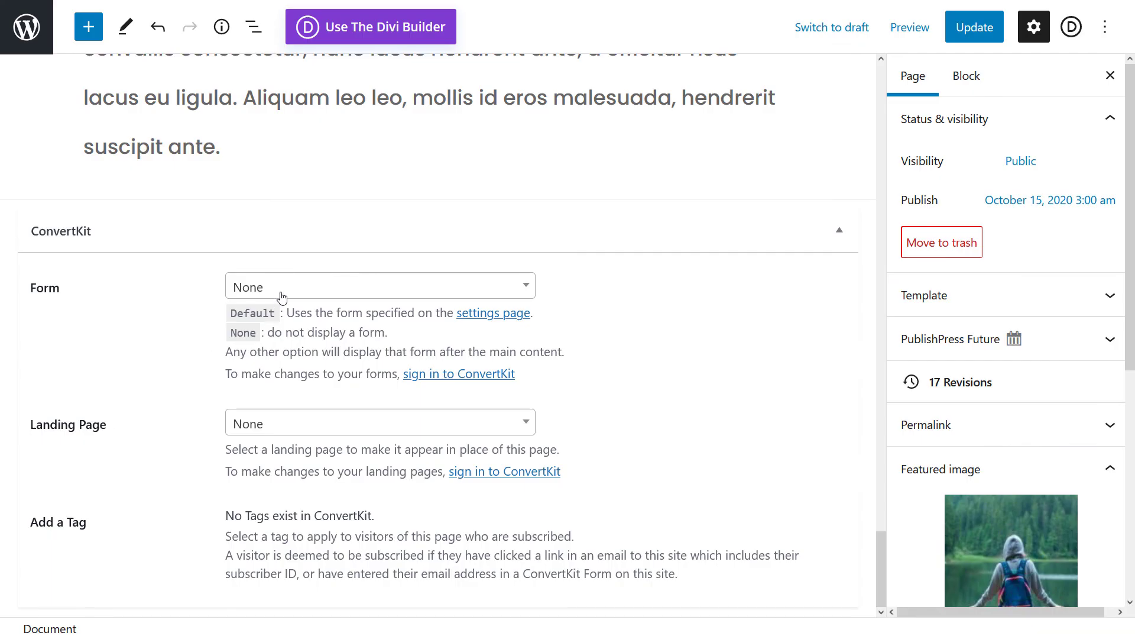
pyautogui.click(281, 296)
pyautogui.scroll(-1, 246, 487)
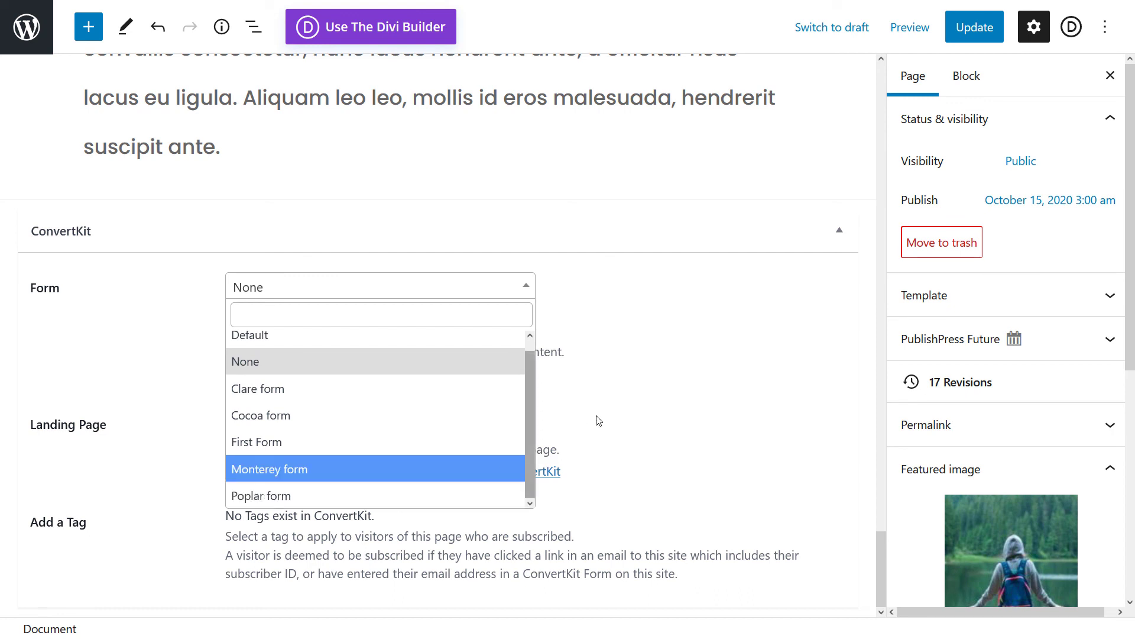
pyautogui.click(626, 359)
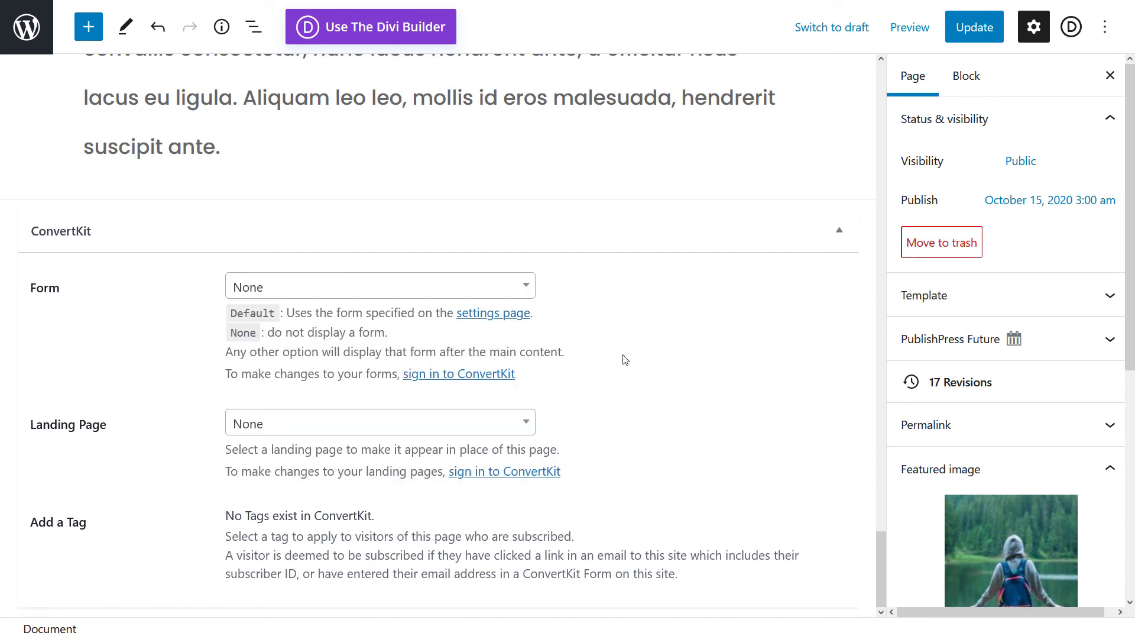